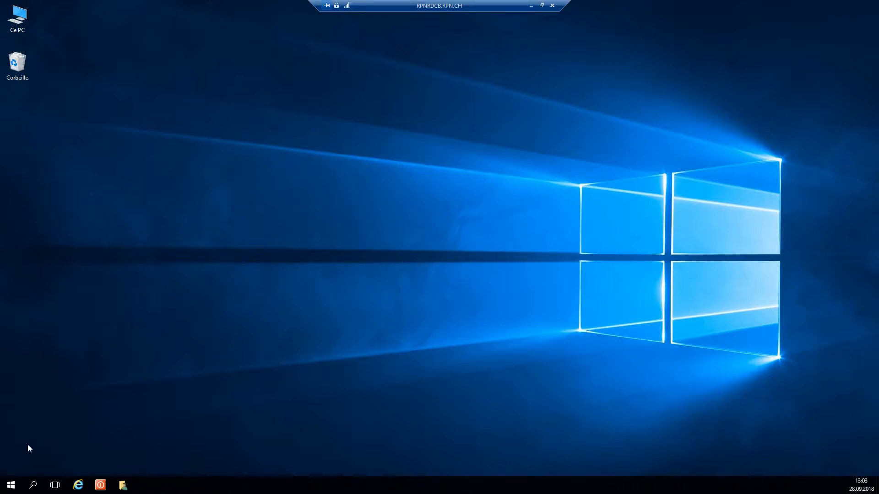
# - Open Excel 2016 and create a blank workbook
pyautogui.click(10, 487)
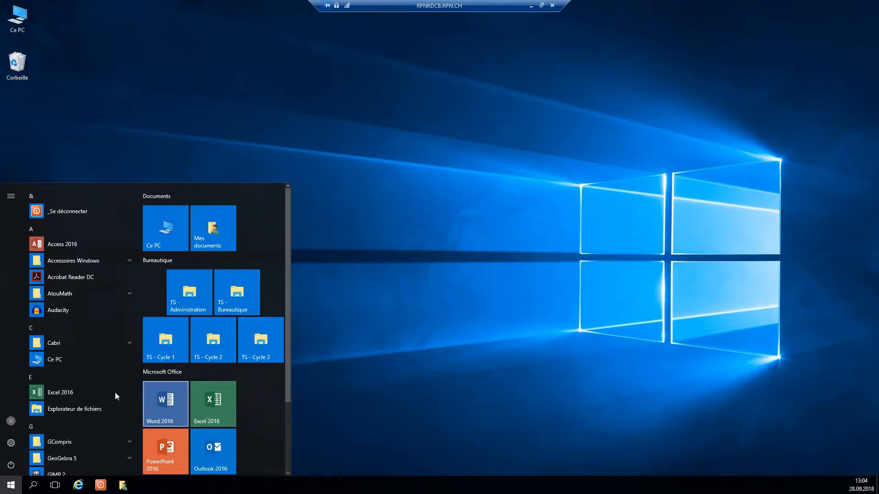
pyautogui.click(89, 389)
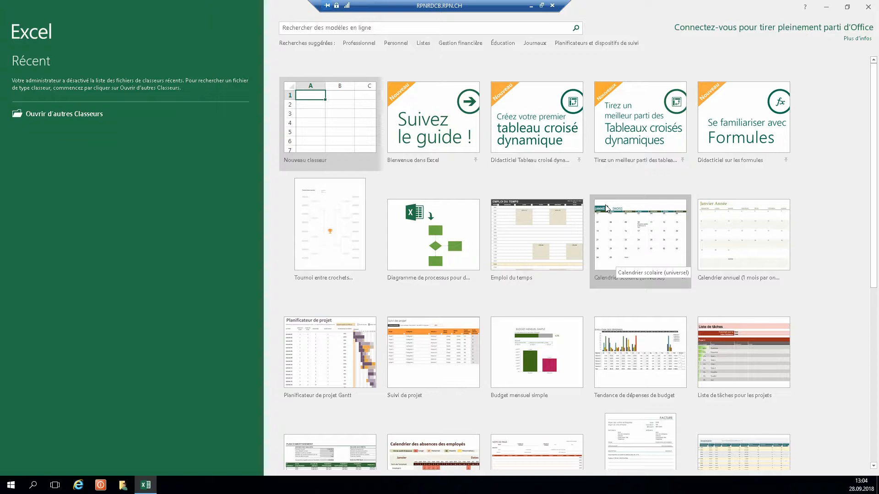
pyautogui.click(336, 136)
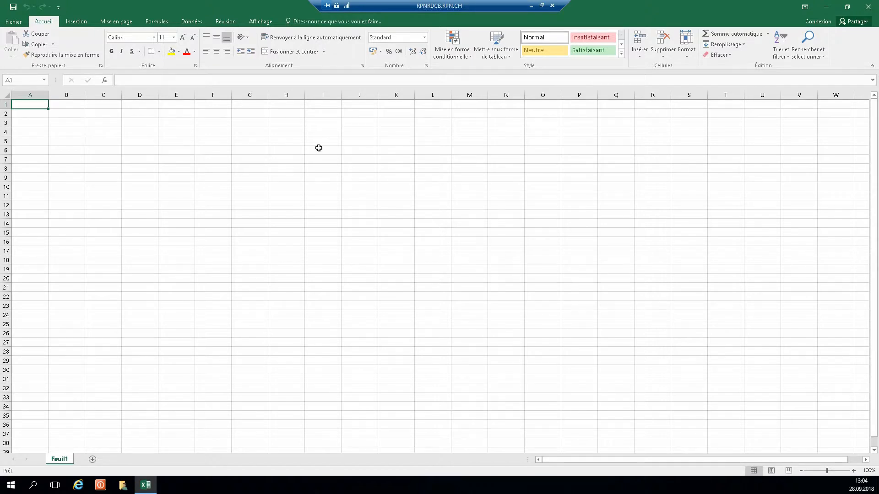
# - Examine the worksheet grid by selecting individual cells, whole columns A to C and whole rows 1 and 2
pyautogui.click(41, 123)
pyautogui.click(63, 125)
pyautogui.click(94, 124)
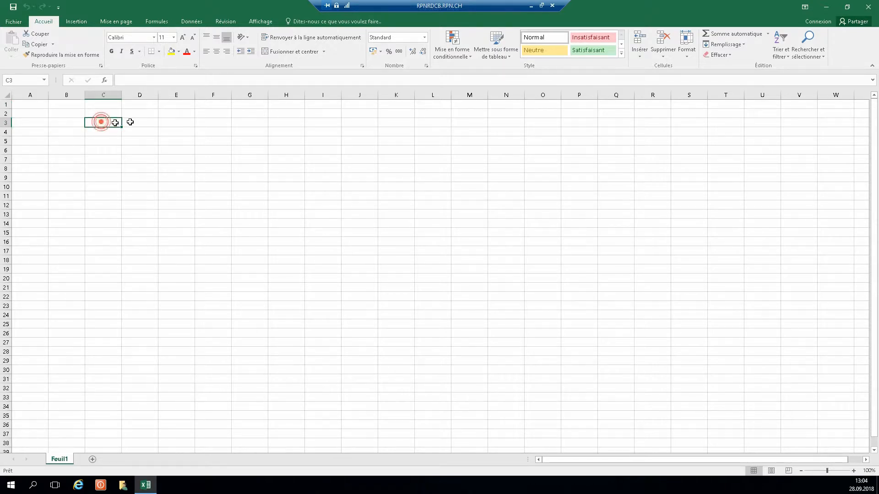
pyautogui.click(134, 123)
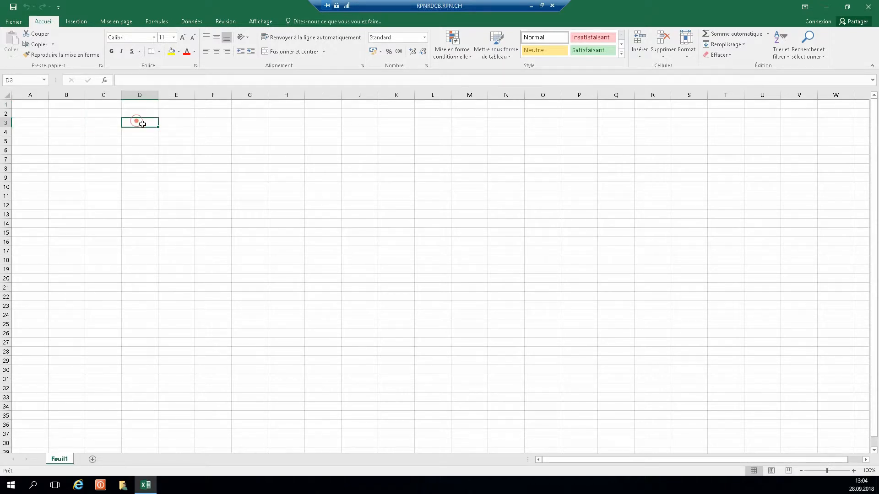
pyautogui.click(40, 93)
pyautogui.click(65, 95)
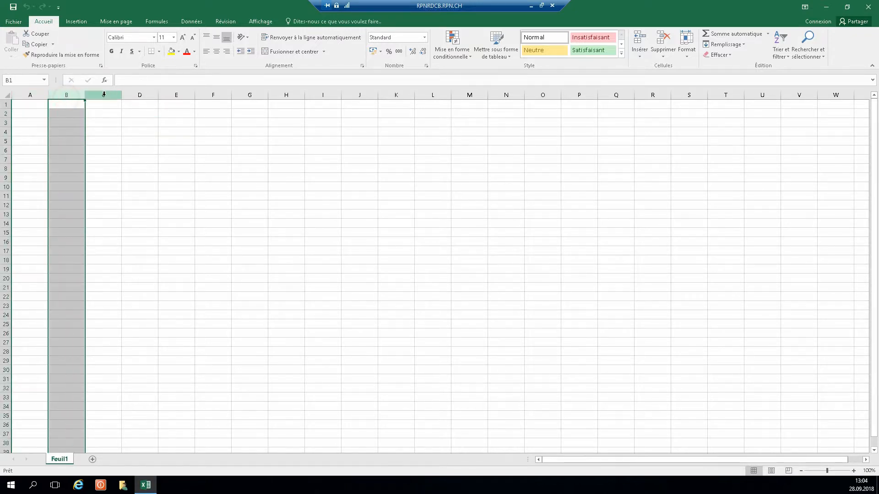
pyautogui.click(104, 94)
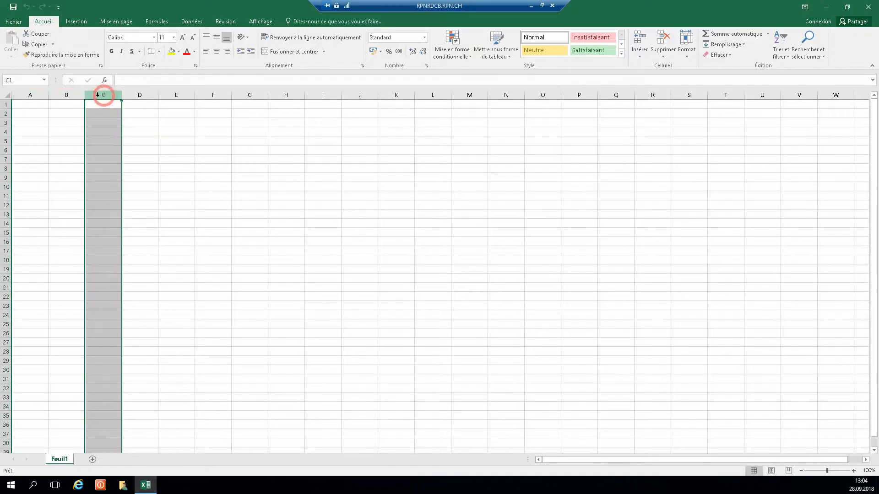
pyautogui.click(7, 103)
pyautogui.click(6, 113)
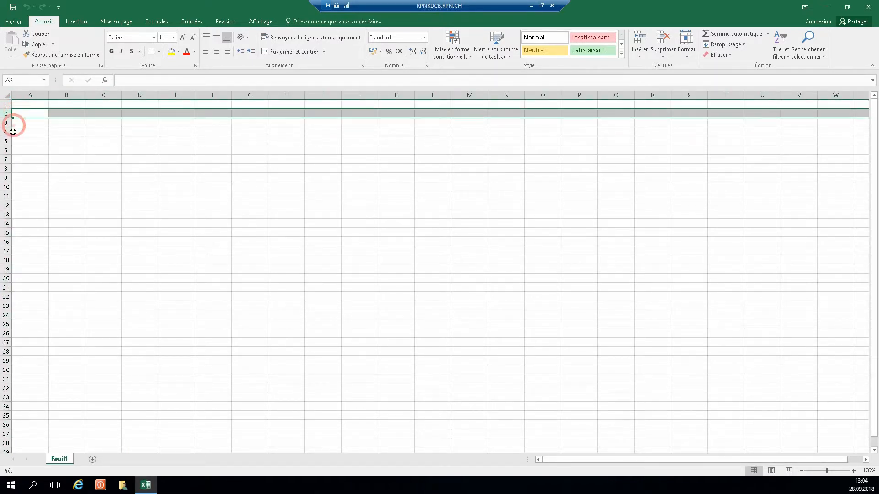
pyautogui.click(32, 95)
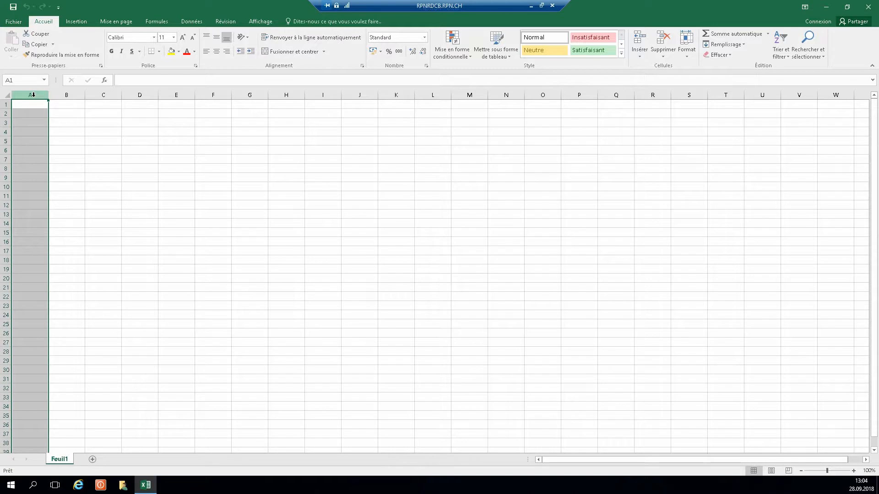
pyautogui.click(7, 104)
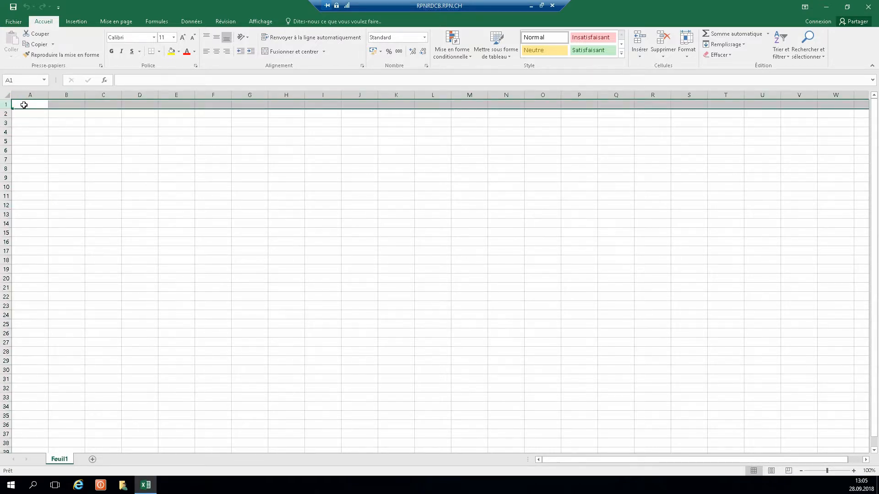
pyautogui.click(23, 105)
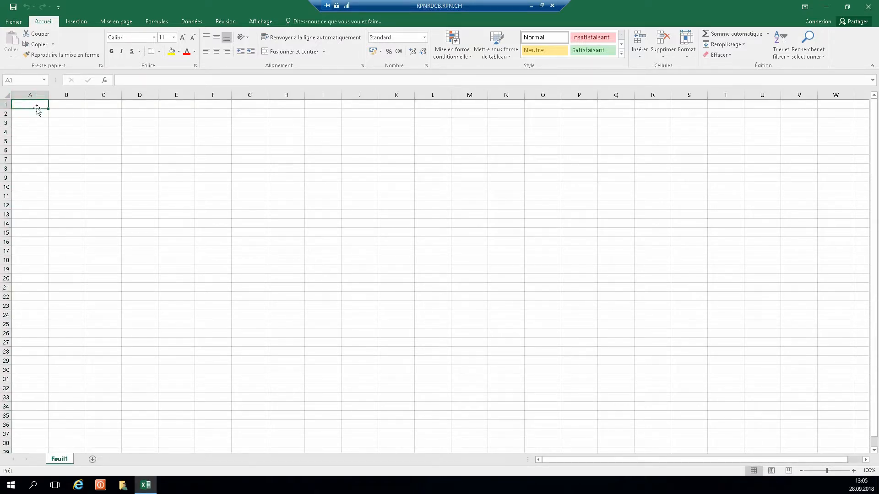
pyautogui.click(63, 115)
pyautogui.click(113, 139)
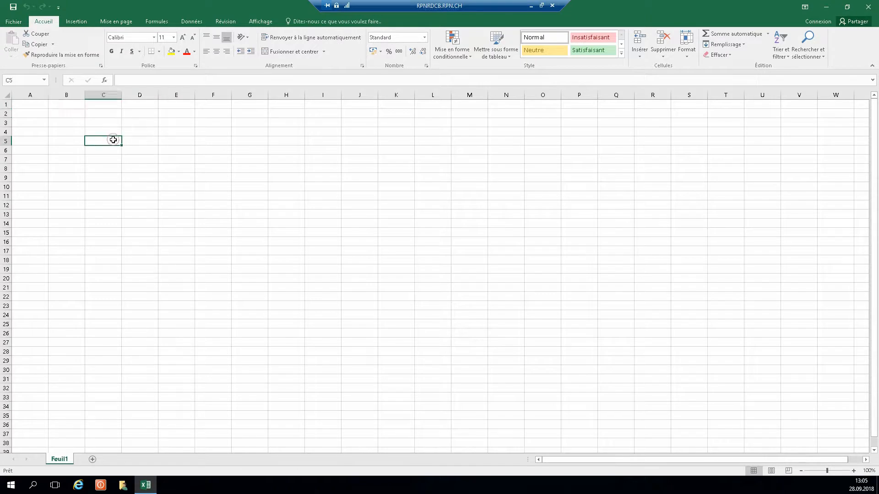
pyautogui.click(153, 211)
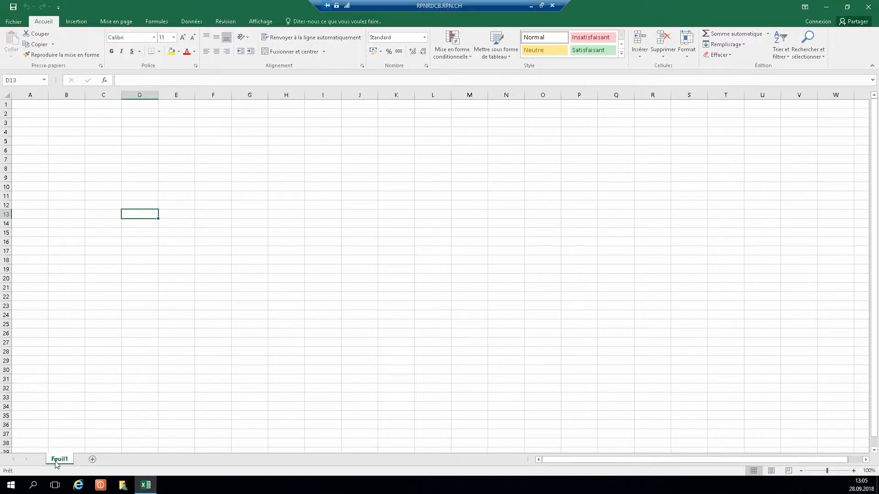
# - Add two new worksheets after Feuil1 and rename the last one Tournoi
pyautogui.click(92, 459)
pyautogui.click(120, 459)
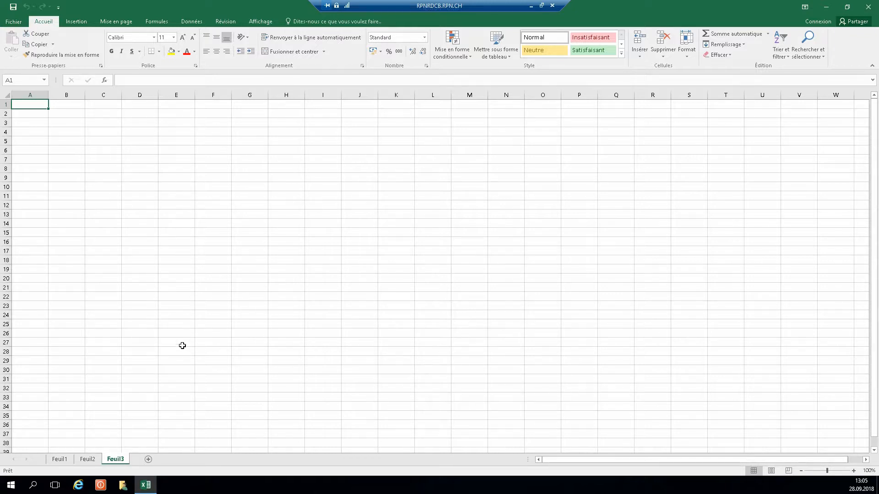
pyautogui.rightClick(121, 466)
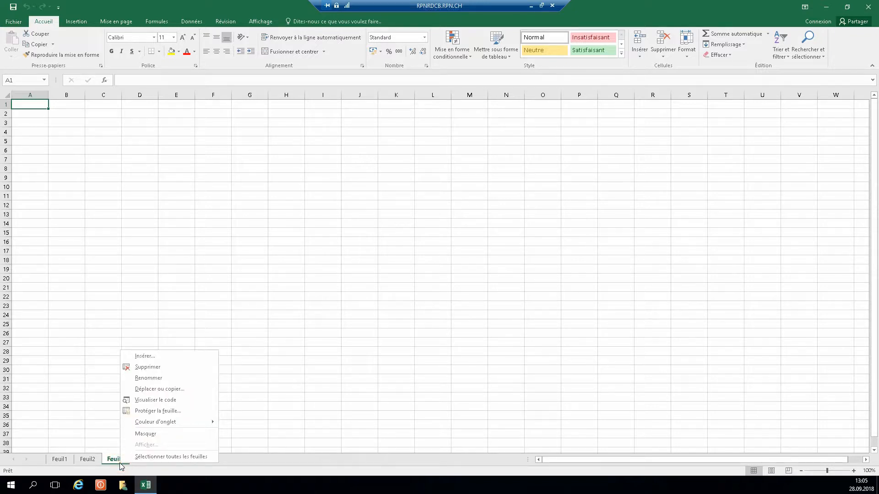
pyautogui.click(160, 377)
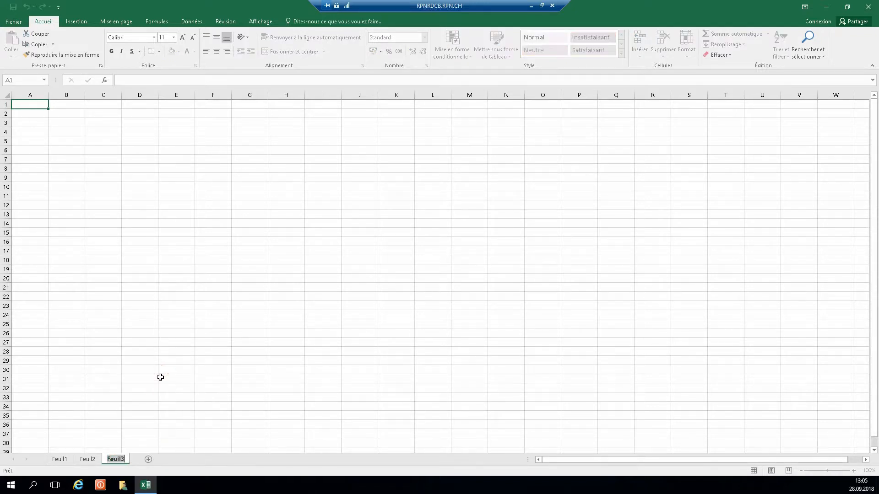
pyautogui.write('Toutnoi')
pyautogui.press('BackSpace')
pyautogui.press('BackSpace')
pyautogui.press('BackSpace')
pyautogui.press('BackSpace')
pyautogui.write('rnoi')
pyautogui.press('Return')
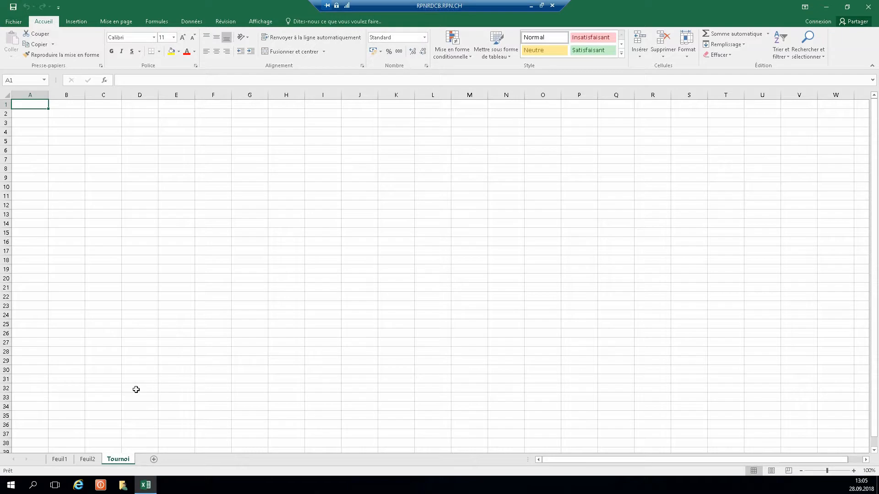
# - Rename the Feuil2 worksheet as Budget
pyautogui.click(94, 459)
pyautogui.rightClick(93, 458)
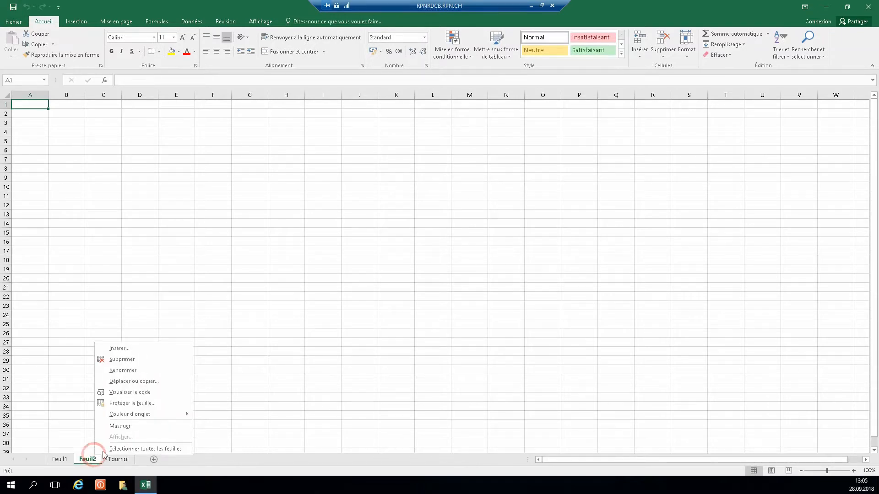
pyautogui.click(142, 369)
pyautogui.write('Budget')
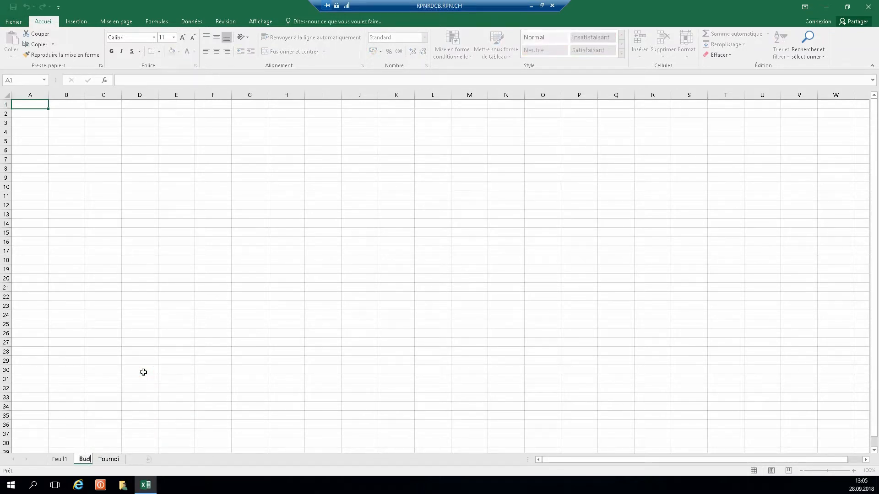
pyautogui.press('Return')
# - Rename the Feuil1 worksheet as Test
pyautogui.click(59, 459)
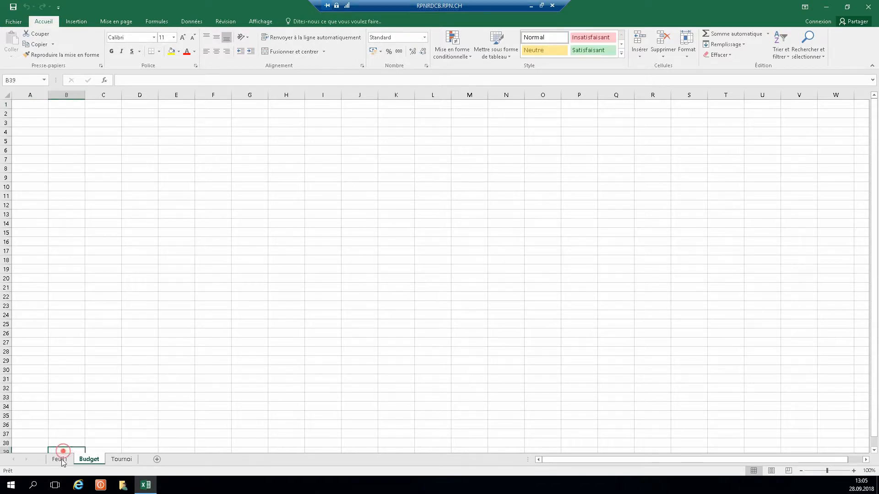
pyautogui.rightClick(59, 459)
pyautogui.click(94, 378)
pyautogui.write('Test')
pyautogui.click(157, 378)
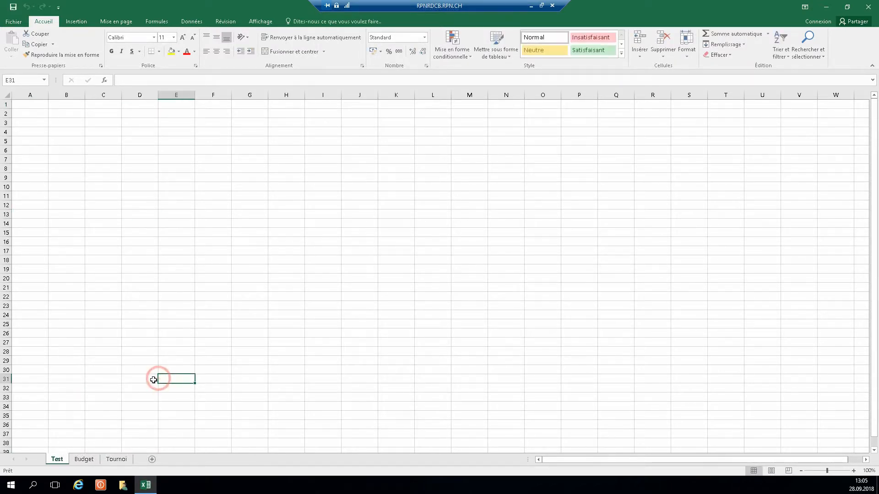
# - Look through the Test, Budget and Tournoi worksheets one after another
pyautogui.click(82, 459)
pyautogui.click(114, 459)
pyautogui.click(57, 459)
pyautogui.click(83, 459)
pyautogui.click(109, 451)
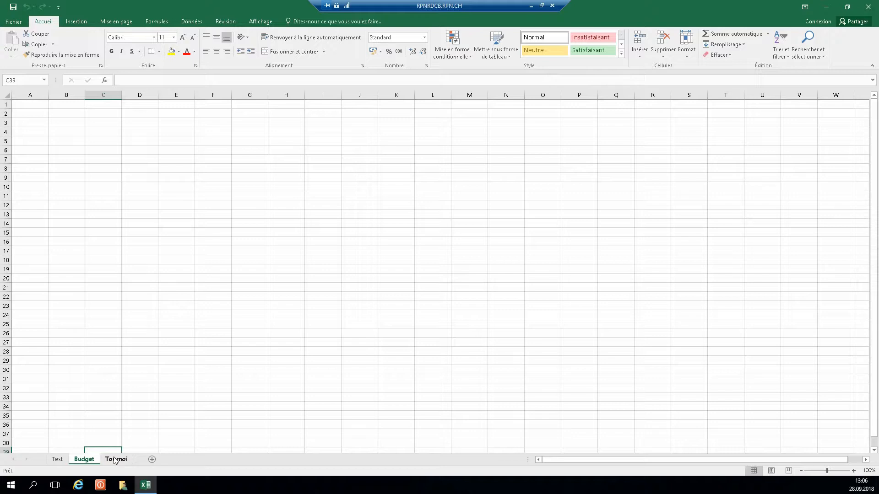
# - Give the Tournoi sheet tab the green theme colour
pyautogui.click(118, 459)
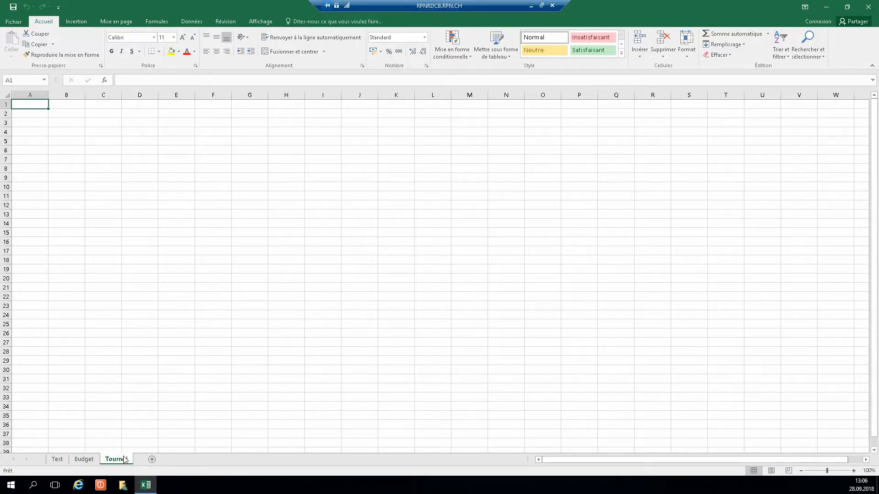
pyautogui.rightClick(124, 458)
pyautogui.moveTo(187, 425)
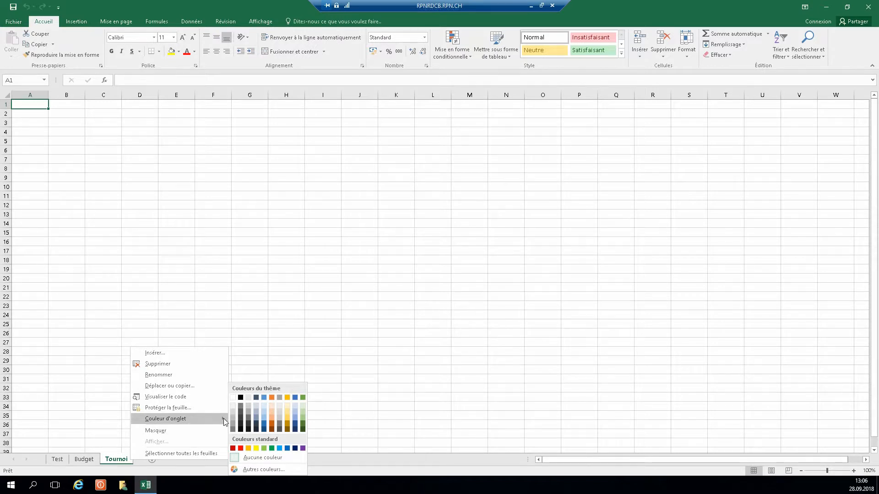
pyautogui.click(304, 397)
# - Give the Budget sheet tab the orange theme colour
pyautogui.click(84, 459)
pyautogui.rightClick(84, 459)
pyautogui.moveTo(163, 427)
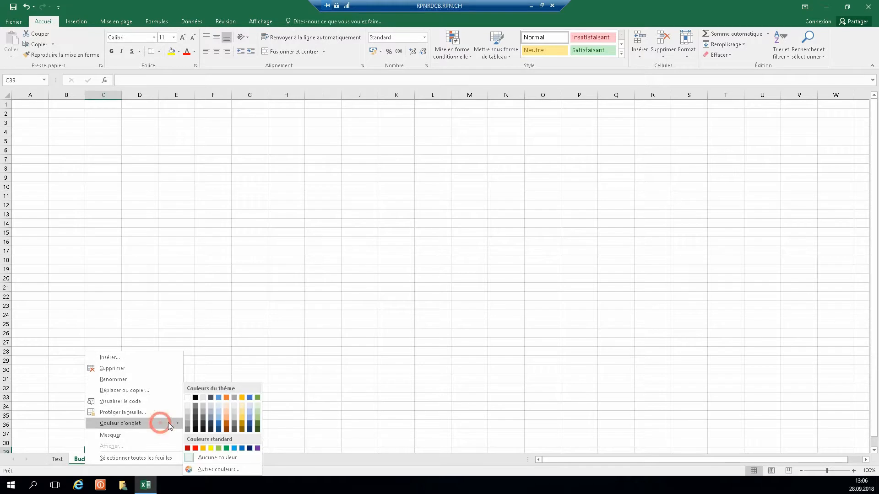
pyautogui.click(225, 395)
# - Give the Test sheet tab the gold theme colour
pyautogui.rightClick(58, 462)
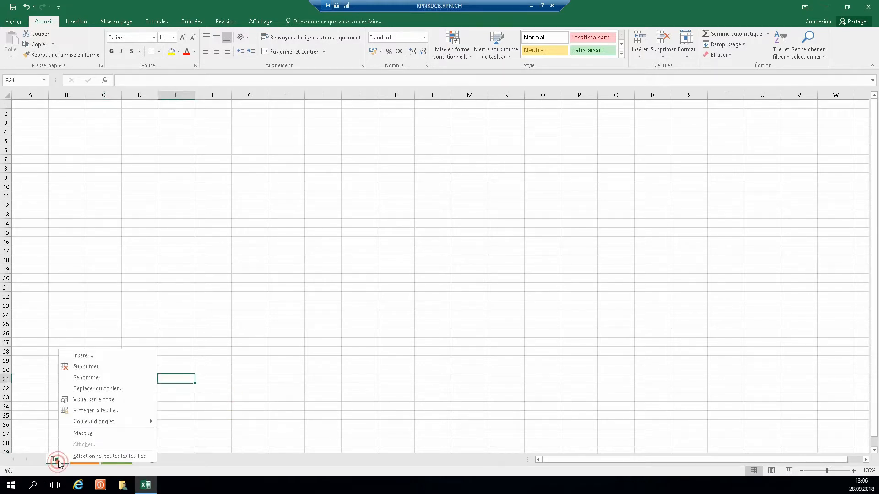
pyautogui.moveTo(114, 421)
pyautogui.click(216, 398)
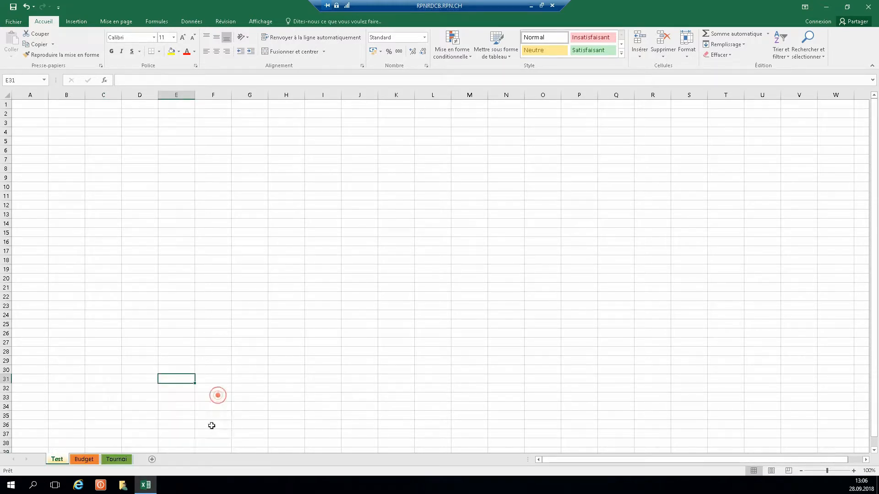
pyautogui.click(266, 359)
# - View the coloured tabs by switching between the three worksheets, finishing on the Test sheet
pyautogui.click(118, 459)
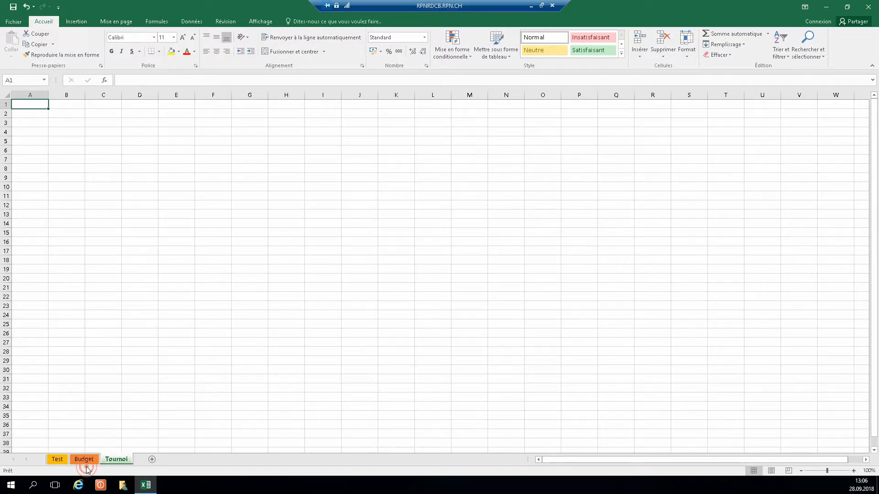
pyautogui.click(84, 459)
pyautogui.click(58, 459)
pyautogui.click(81, 459)
pyautogui.click(112, 459)
pyautogui.click(87, 459)
pyautogui.click(62, 459)
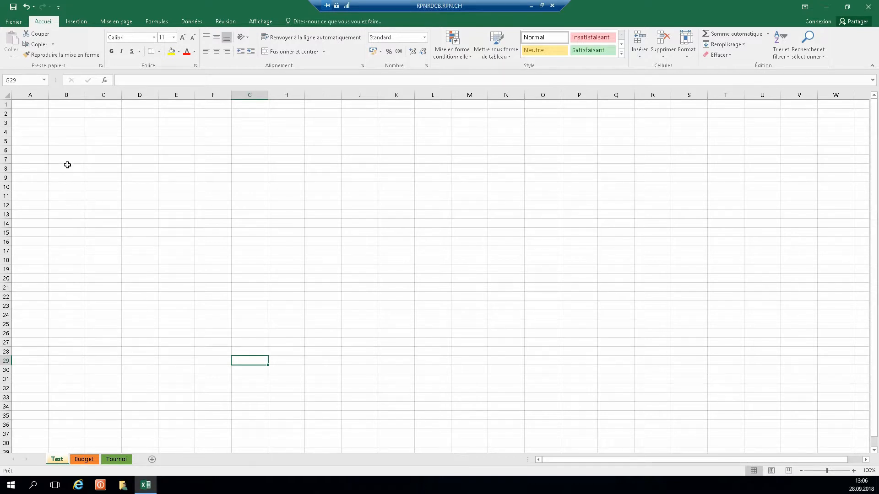
# - Enter Test1, Test2 and Test3 in cells B2 to B4 of the Test sheet
pyautogui.click(45, 113)
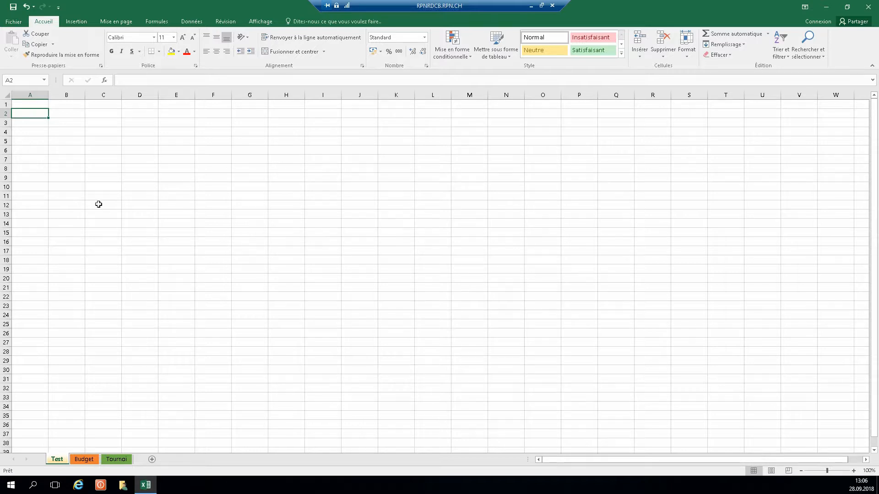
pyautogui.click(73, 114)
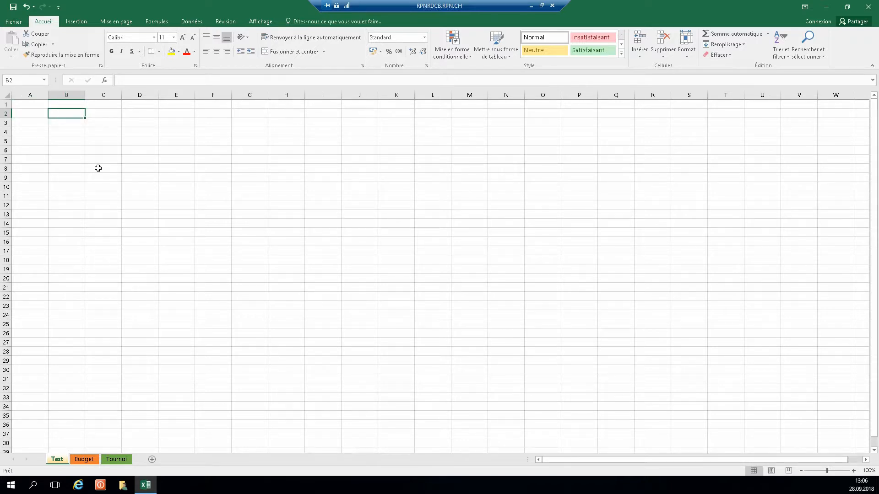
pyautogui.write('Test1')
pyautogui.press('Return')
pyautogui.write('Test2')
pyautogui.press('Return')
pyautogui.write('Test3')
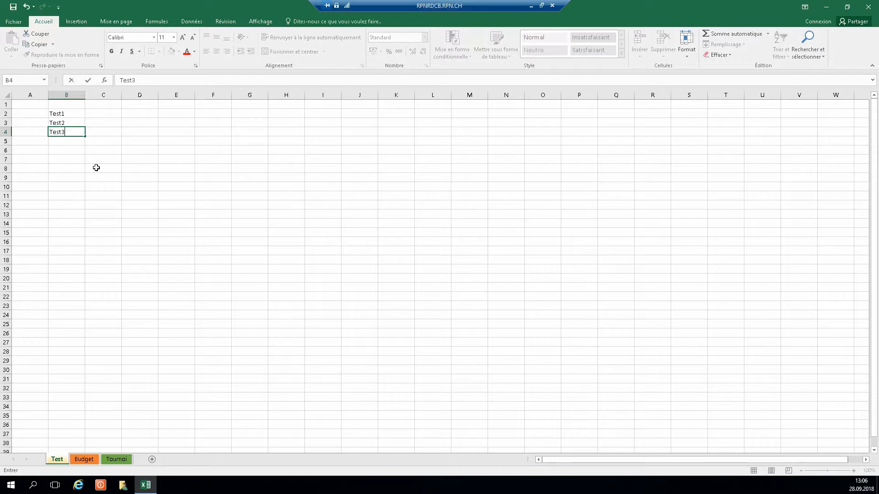
pyautogui.click(132, 176)
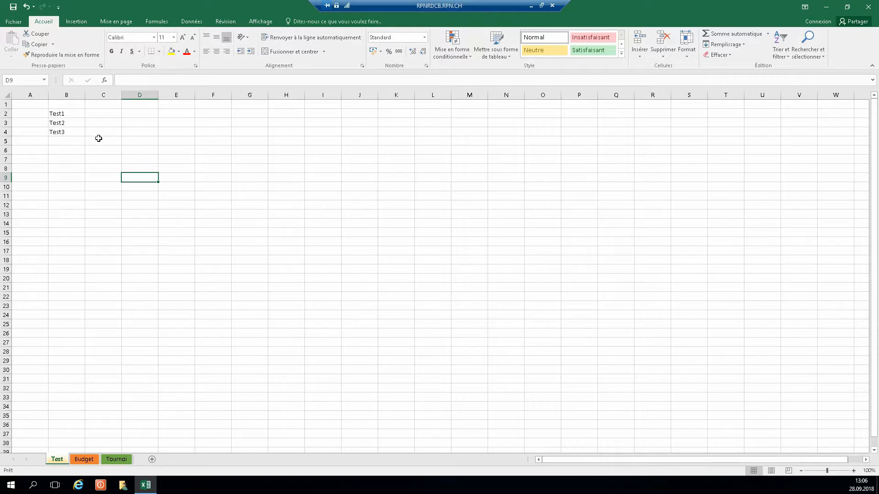
# - Extend the Test1 to Test3 series from cells B2 to B4 down to Test10 in cell B11
pyautogui.click(73, 113)
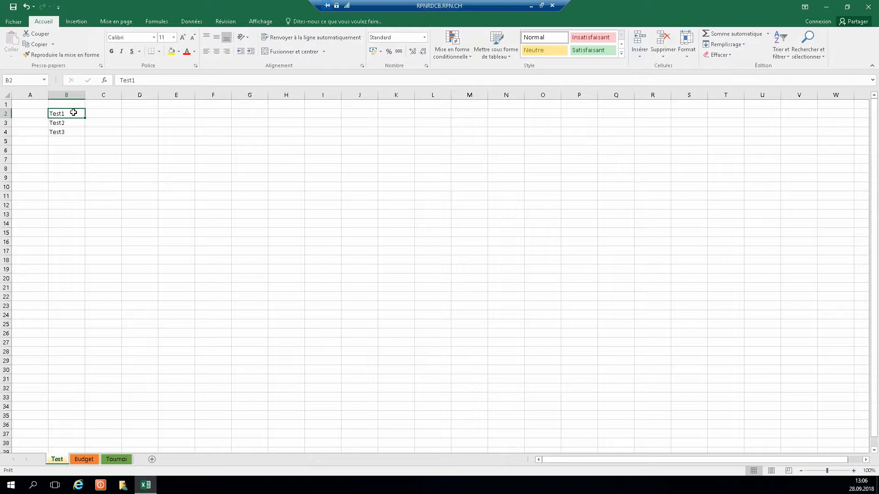
pyautogui.moveTo(74, 113)
pyautogui.mouseDown()
pyautogui.moveTo(73, 129)
pyautogui.moveTo(74, 112)
pyautogui.mouseUp()
pyautogui.moveTo(70, 123); pyautogui.dragTo(70, 130)
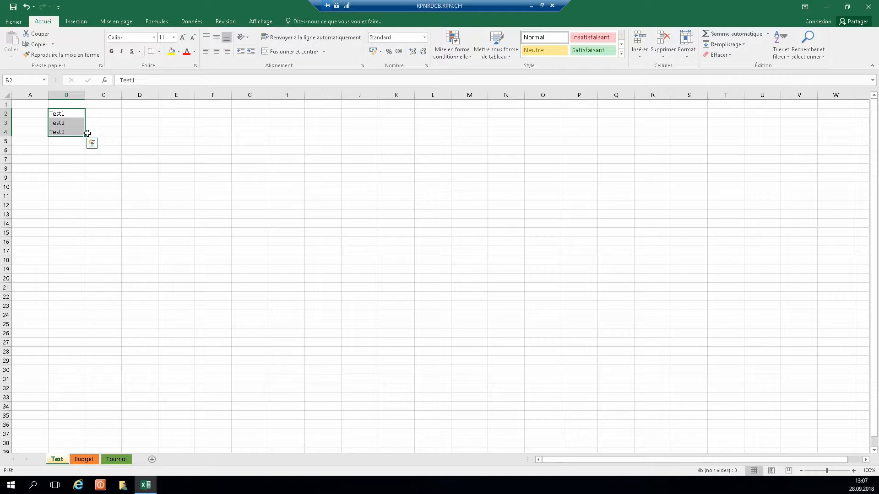
pyautogui.moveTo(84, 136); pyautogui.dragTo(87, 199)
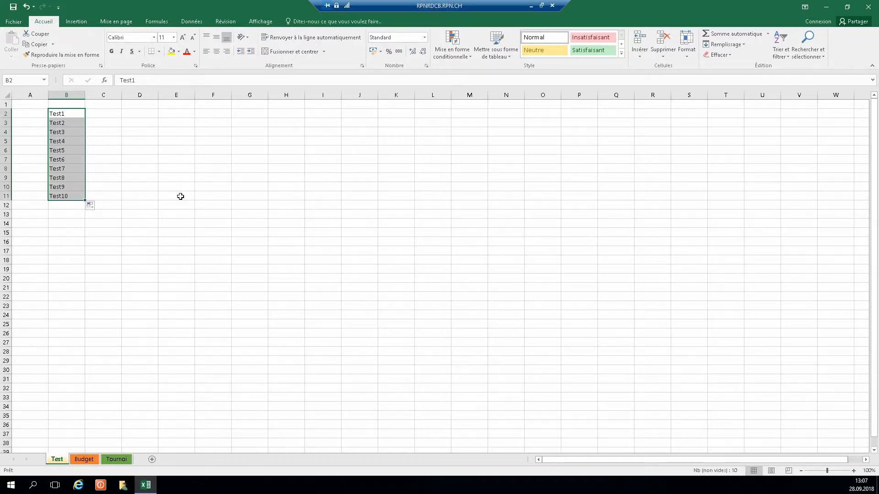
pyautogui.click(149, 159)
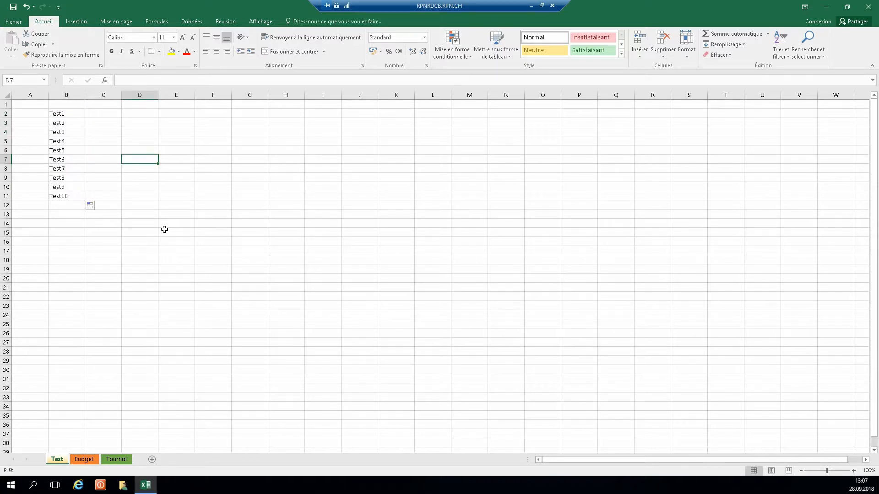
# - Enter 1, 2 and 3 in cells C2 to C4 and fill the series down to 10 in C11
pyautogui.click(102, 113)
pyautogui.write('1')
pyautogui.press('Return')
pyautogui.write('2')
pyautogui.press('Return')
pyautogui.write('3')
pyautogui.moveTo(91, 113); pyautogui.dragTo(122, 200)
pyautogui.click(139, 132)
# - Enter 1, 2 and 3 in cells D2 to D4
pyautogui.click(143, 112)
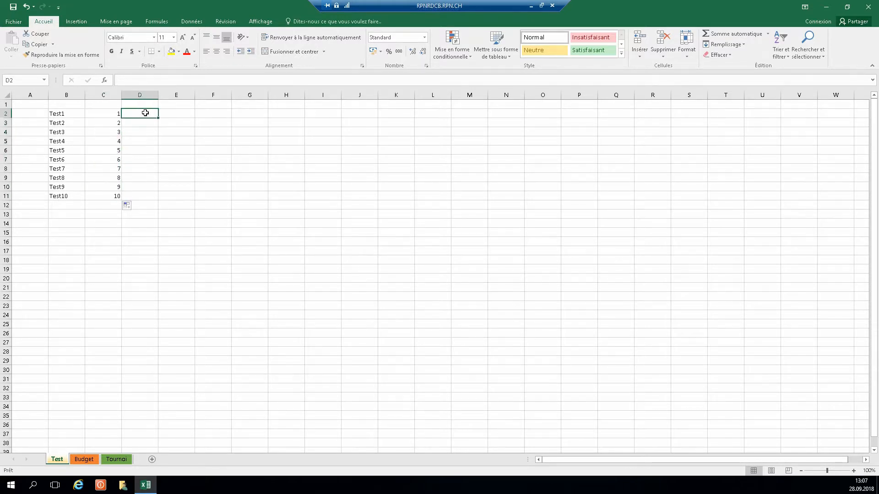
pyautogui.press('Return')
pyautogui.write('2')
pyautogui.press('Return')
pyautogui.write('3')
pyautogui.press('Return')
# - Auto-fill the number series in D2 to D4 down to row 11, matching the neighbouring column's length
pyautogui.click(140, 112)
pyautogui.moveTo(139, 111); pyautogui.dragTo(144, 197)
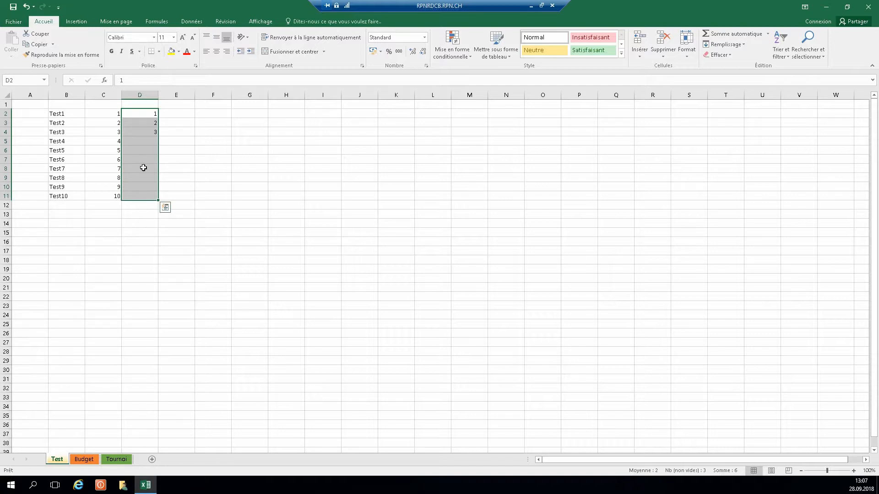
pyautogui.click(171, 118)
pyautogui.moveTo(145, 111); pyautogui.dragTo(155, 137)
pyautogui.doubleClick(157, 137)
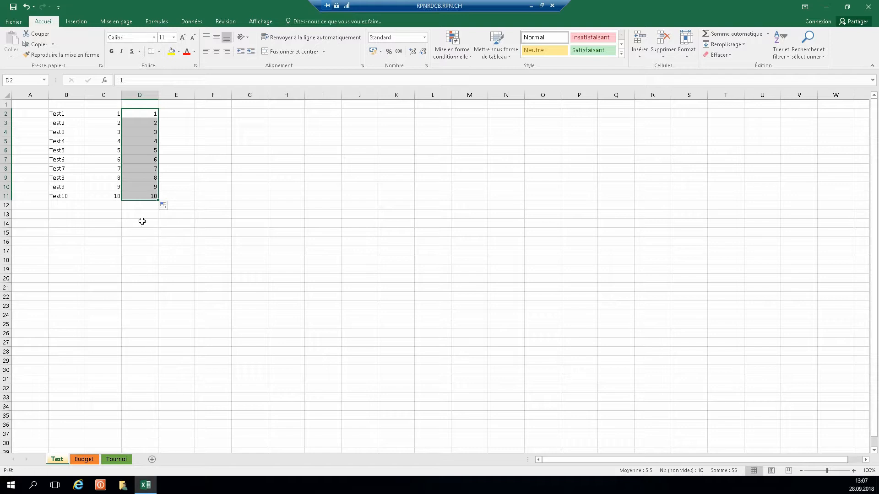
pyautogui.click(141, 222)
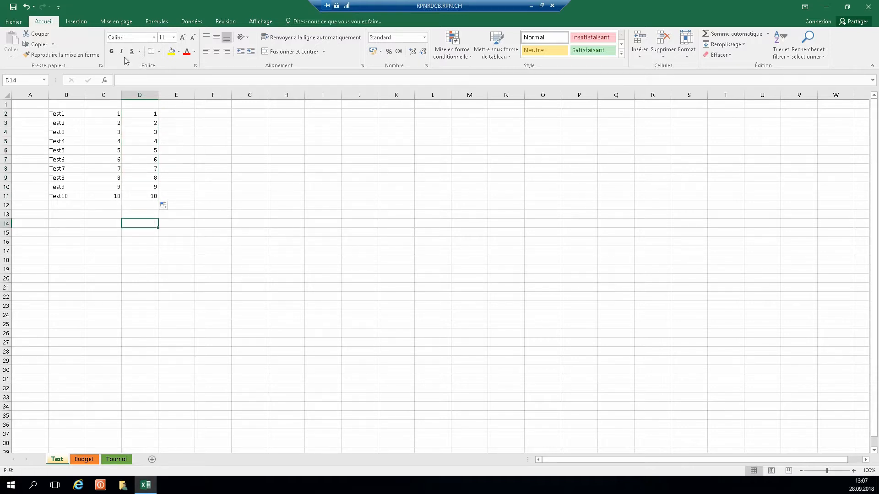
# - Undo the number entries and fills in columns C and D, keeping the Test1 to Test10 series
pyautogui.click(25, 7)
pyautogui.click(25, 7)
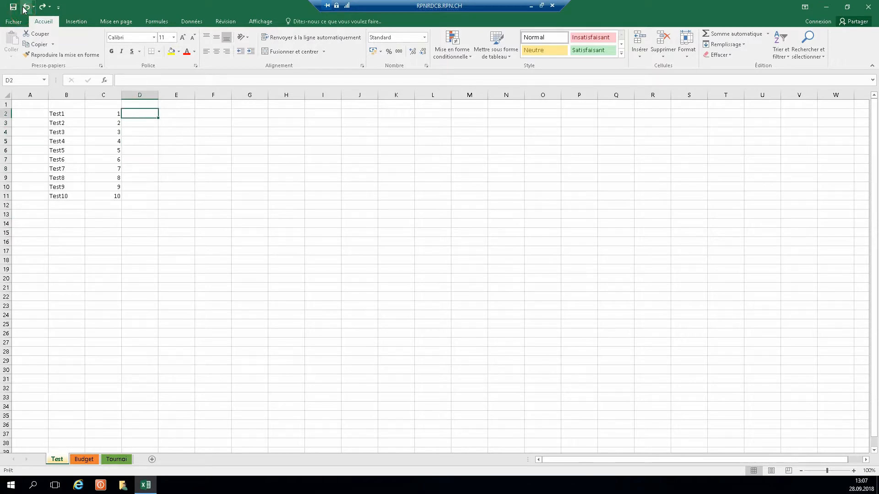
pyautogui.click(26, 7)
pyautogui.click(26, 7)
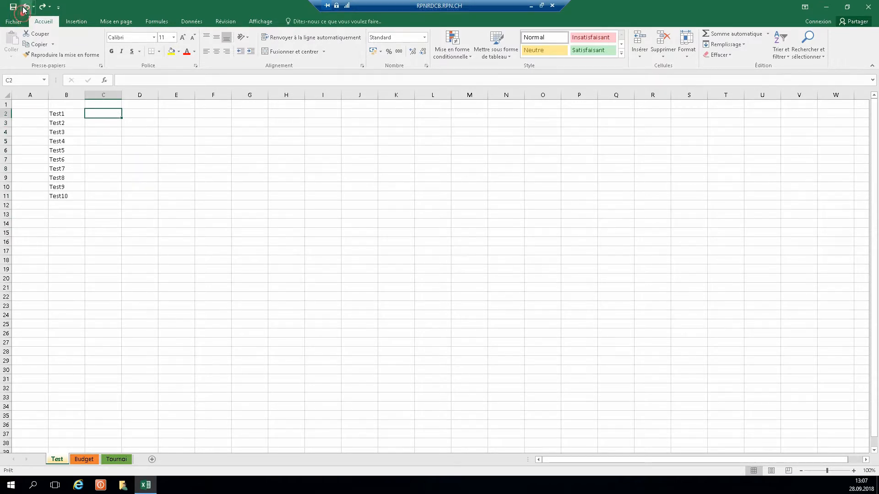
pyautogui.click(137, 186)
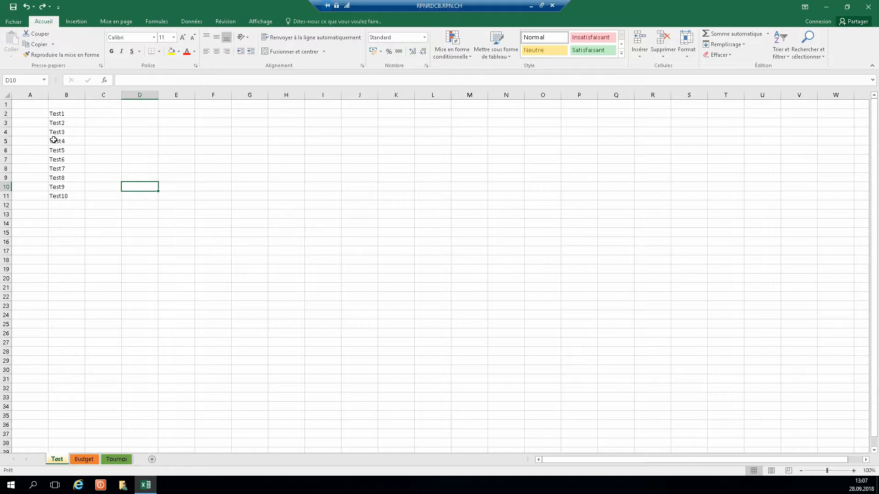
# - Enter the title "Titre du tableau" in cell B1 above the Test series
pyautogui.moveTo(63, 105); pyautogui.dragTo(138, 98)
pyautogui.click(73, 104)
pyautogui.write('T')
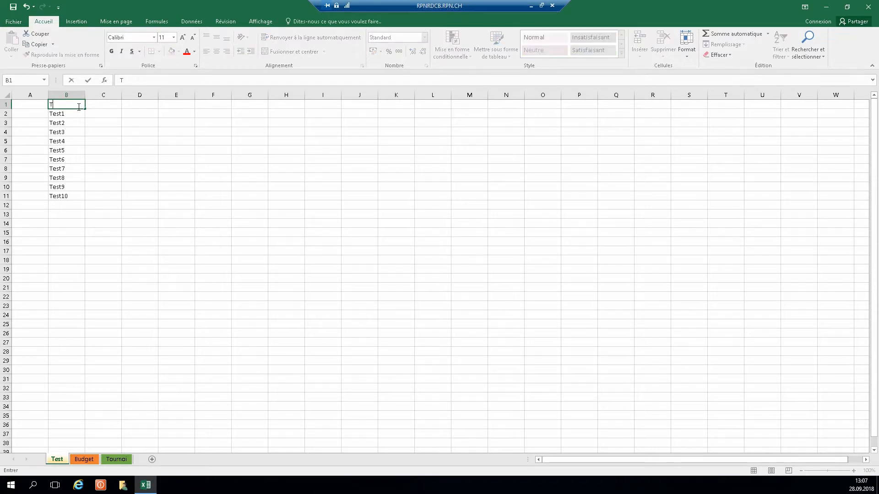
pyautogui.write('itre du tableau')
pyautogui.click(120, 186)
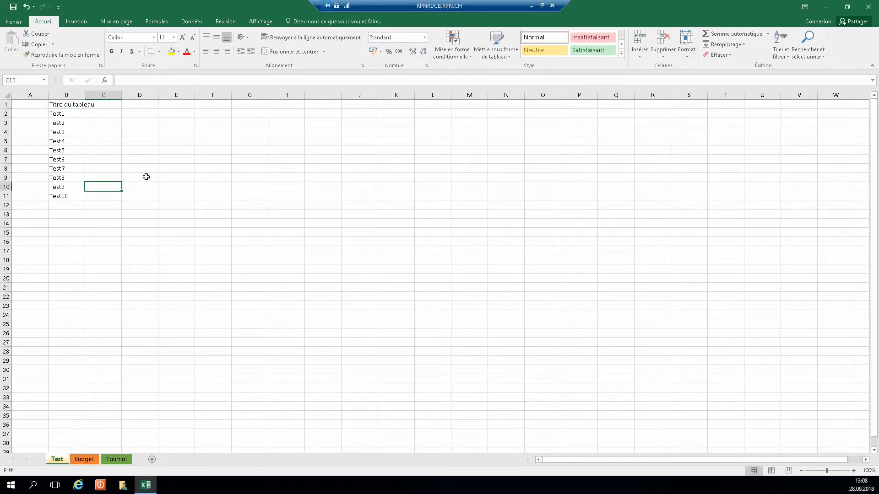
# - Make the title in cell B1 bold and increase its font size to 16
pyautogui.click(75, 103)
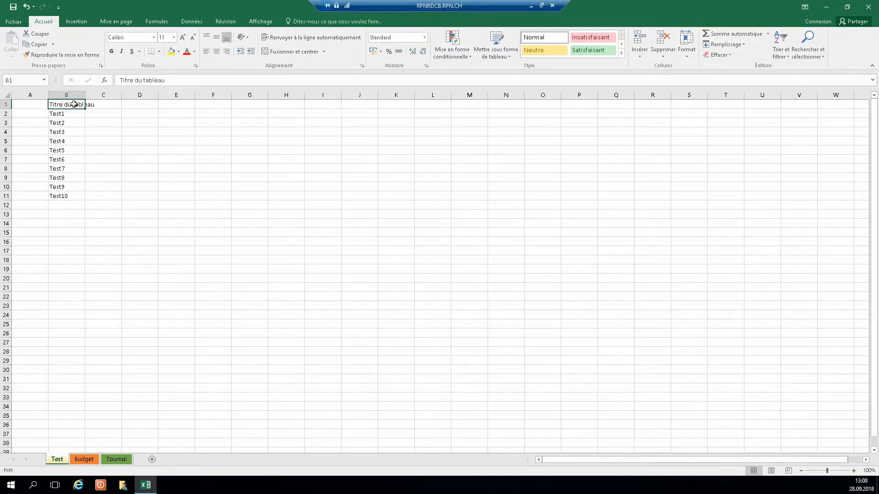
pyautogui.click(111, 51)
pyautogui.click(183, 37)
pyautogui.click(182, 37)
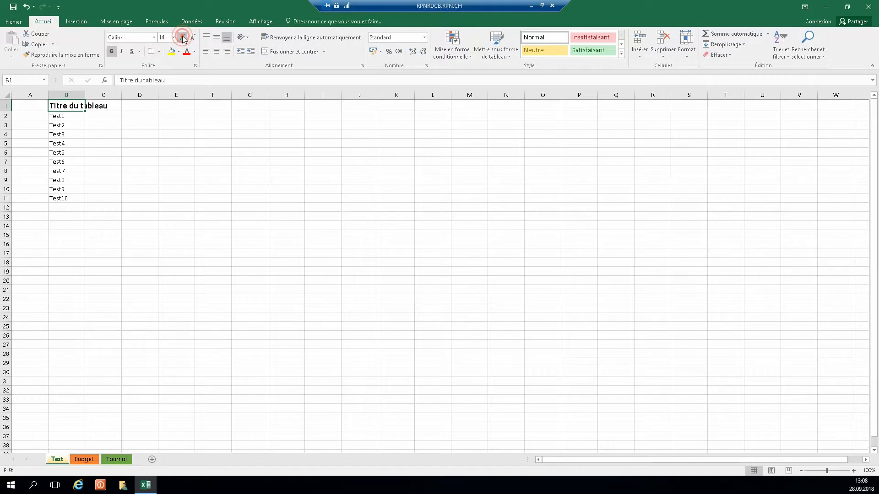
pyautogui.click(183, 37)
pyautogui.click(151, 187)
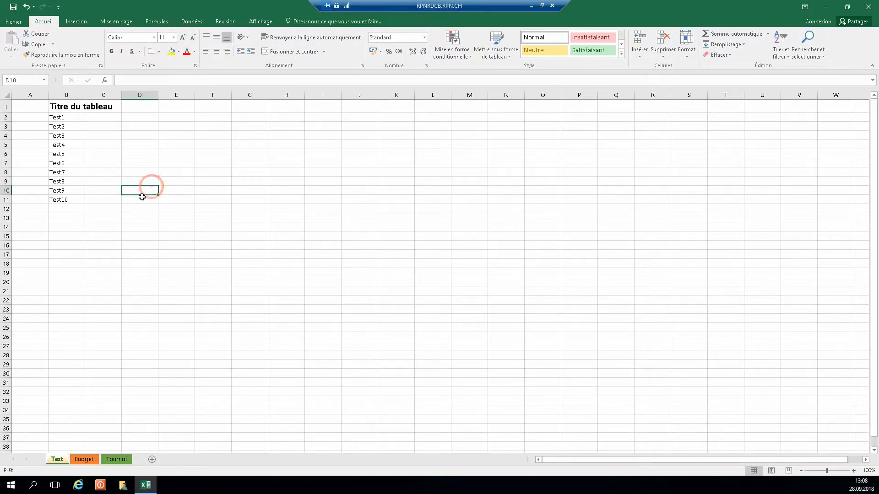
# - Check which cell holds the title across B1 to D1, and enter "J'écris qqch" in cell C1
pyautogui.moveTo(59, 107); pyautogui.dragTo(132, 101)
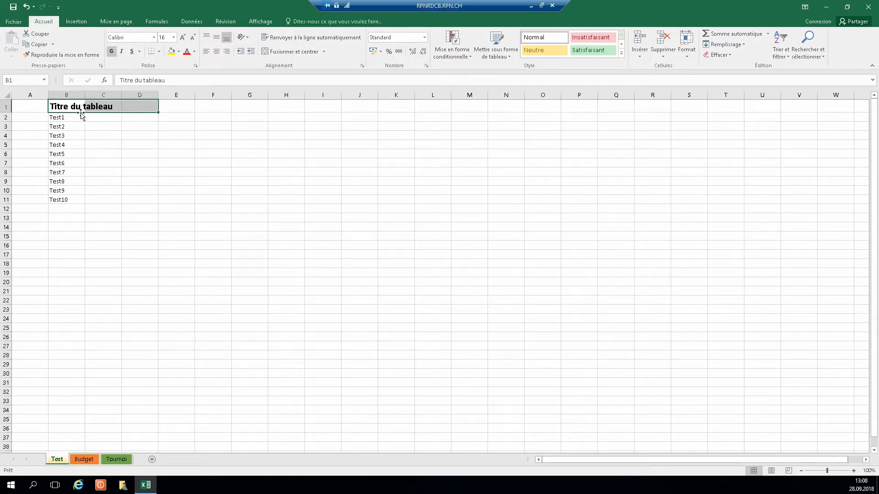
pyautogui.click(70, 106)
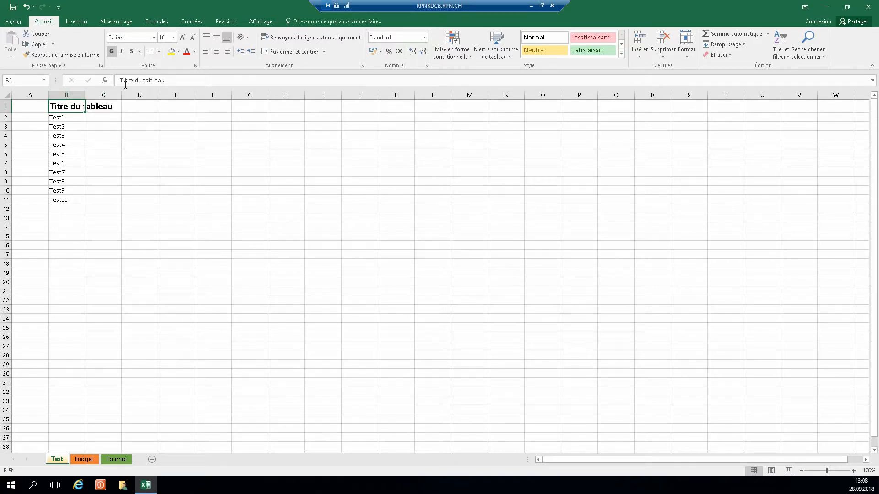
pyautogui.click(111, 106)
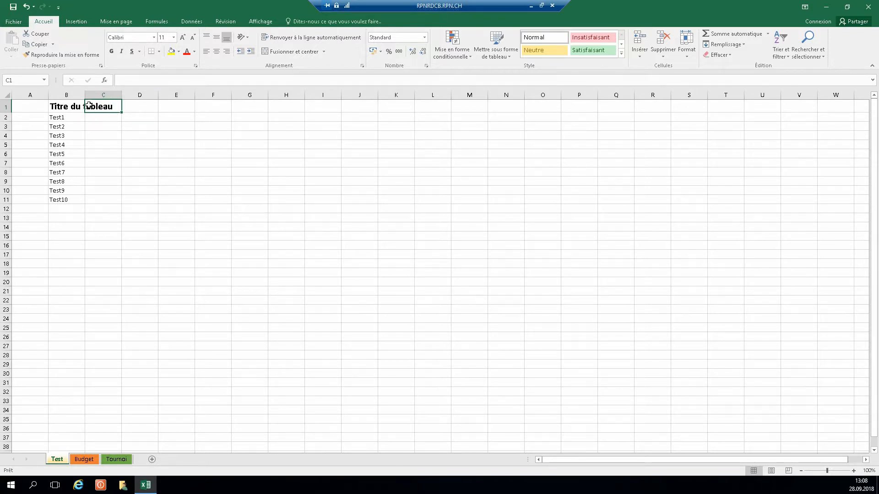
pyautogui.click(74, 106)
pyautogui.click(100, 105)
pyautogui.click(134, 81)
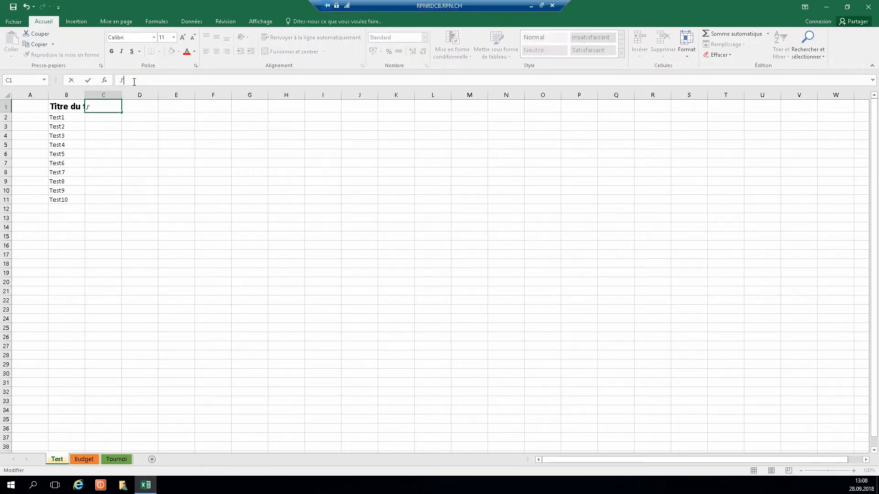
pyautogui.write("J'écris qqch")
pyautogui.press('Return')
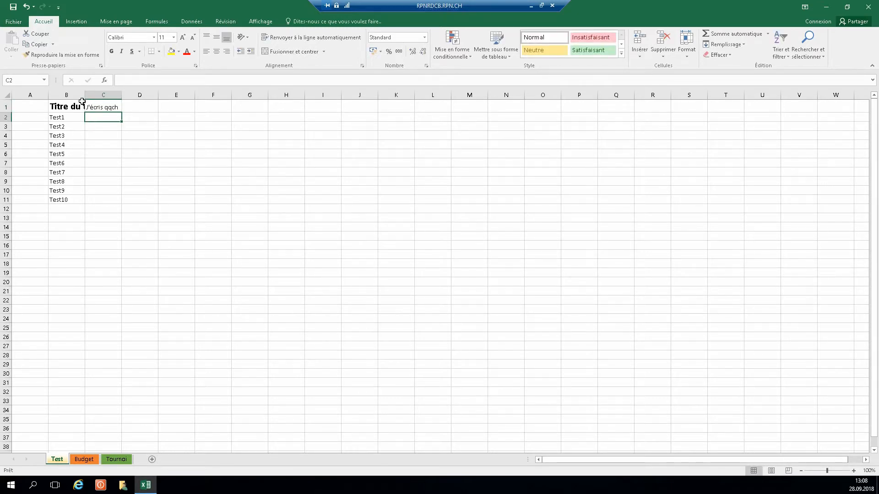
# - Compare the contents of B1 and C1, and delete the text in C1
pyautogui.click(68, 108)
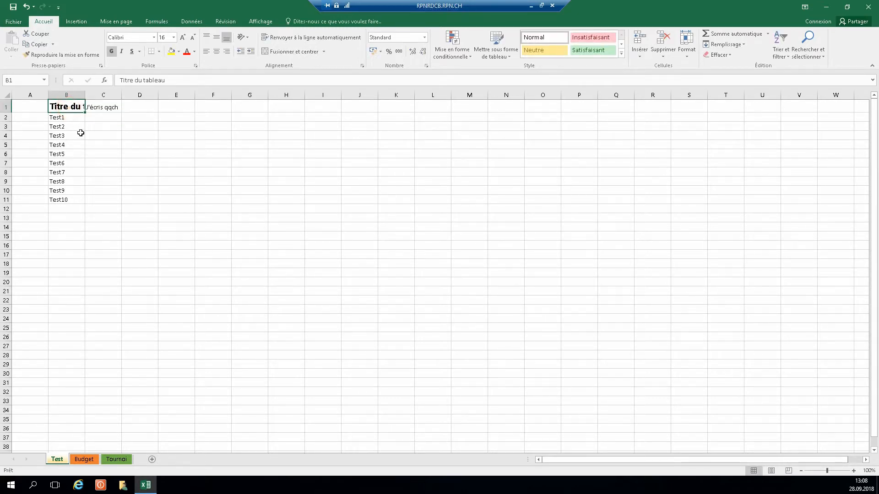
pyautogui.click(103, 112)
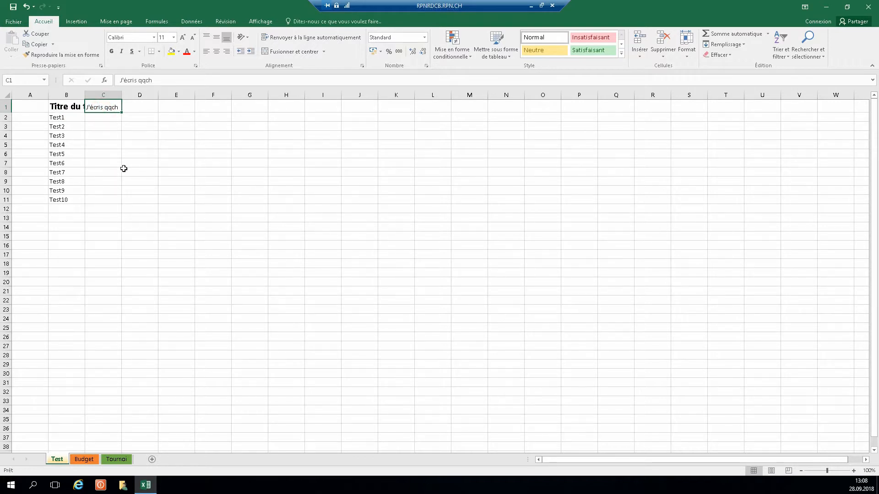
pyautogui.press('BackSpace')
pyautogui.click(98, 143)
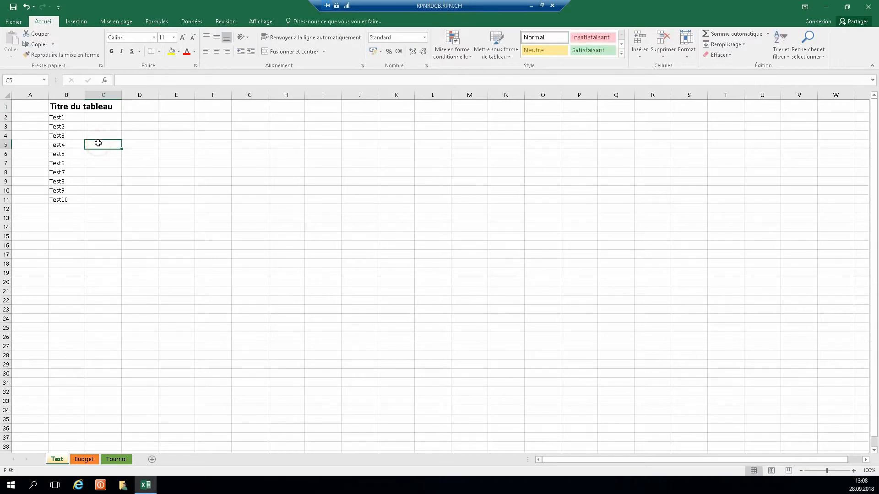
# - Merge and center the title across cells B1 to D1
pyautogui.moveTo(64, 104); pyautogui.dragTo(133, 102)
pyautogui.click(74, 139)
pyautogui.click(67, 105)
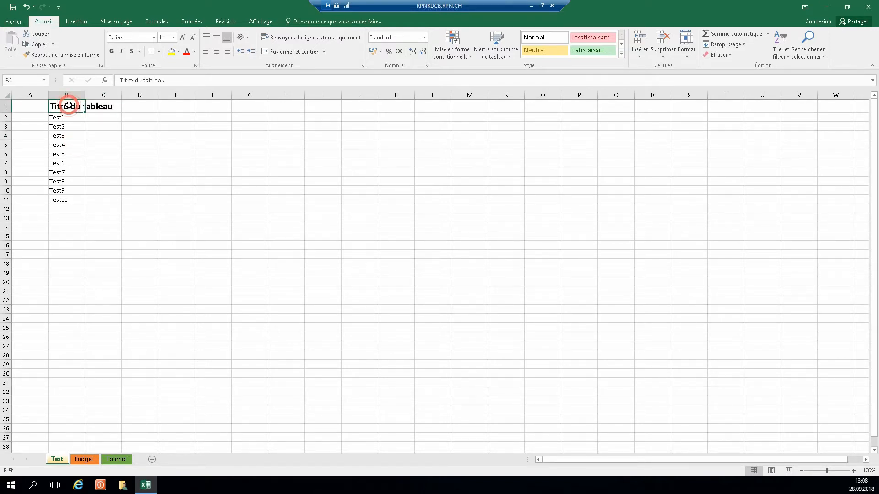
pyautogui.moveTo(80, 107); pyautogui.dragTo(139, 104)
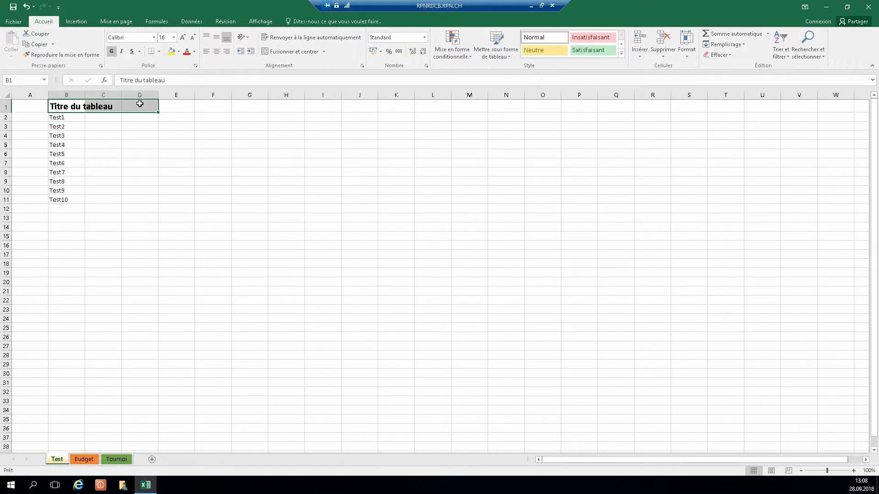
pyautogui.click(285, 51)
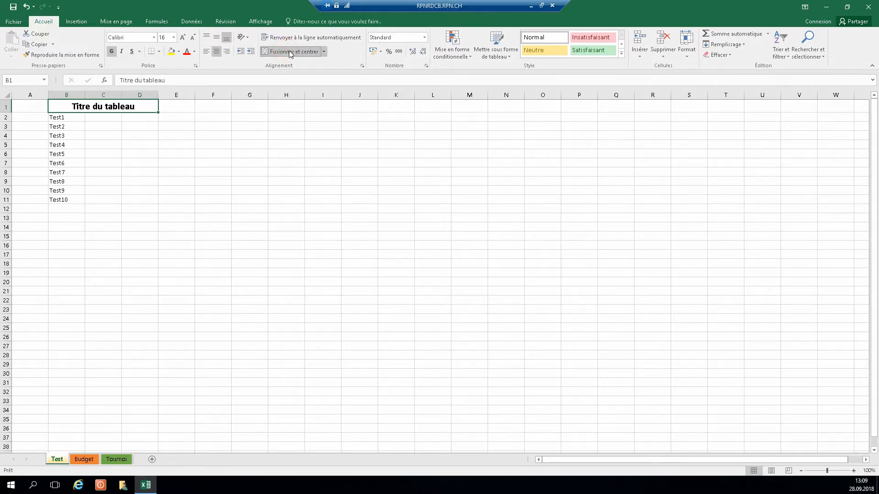
# - Try left and right alignment on the merged title, and return it to centered
pyautogui.click(207, 53)
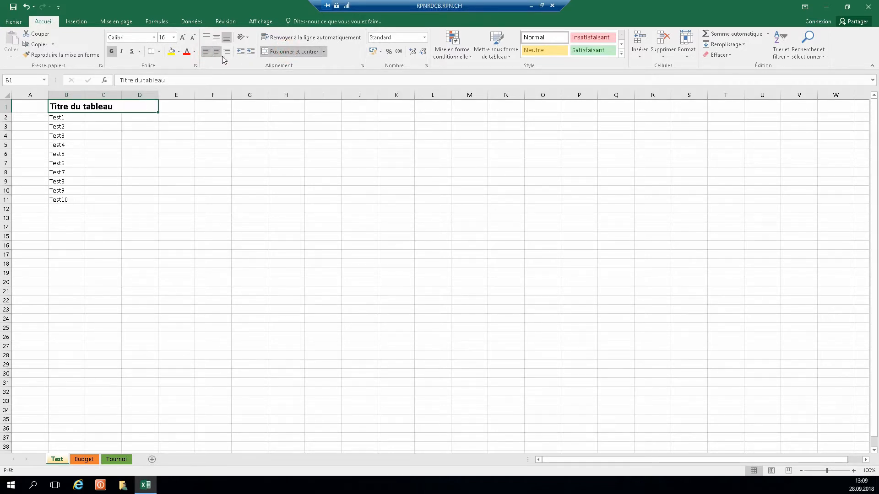
pyautogui.click(226, 53)
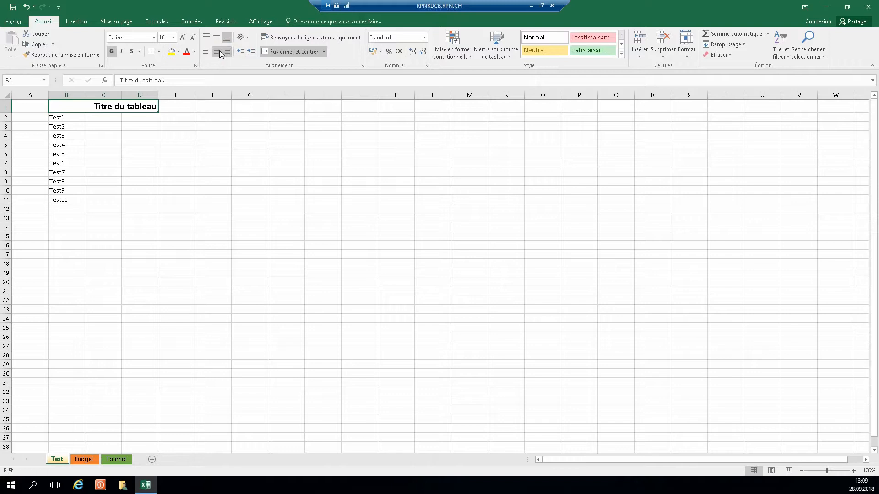
pyautogui.click(217, 51)
pyautogui.click(120, 166)
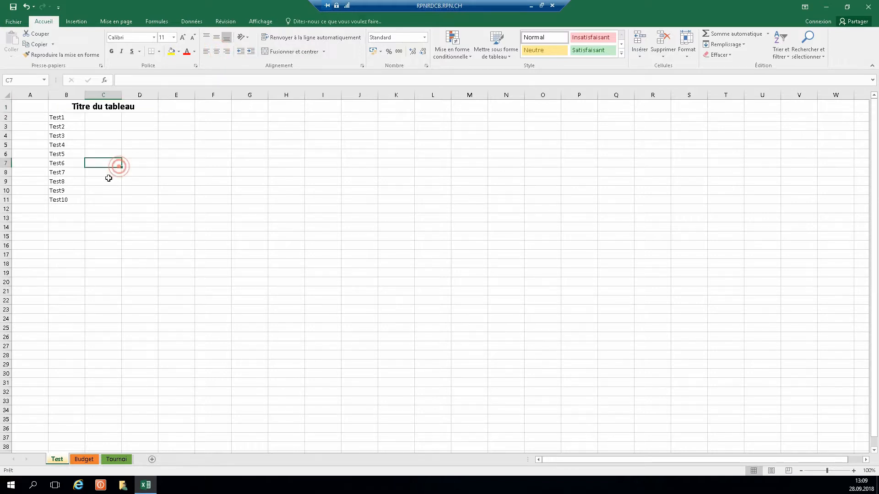
# - Give the merged title cell a yellow fill and a red font colour
pyautogui.click(65, 117)
pyautogui.click(94, 115)
pyautogui.click(125, 116)
pyautogui.click(154, 107)
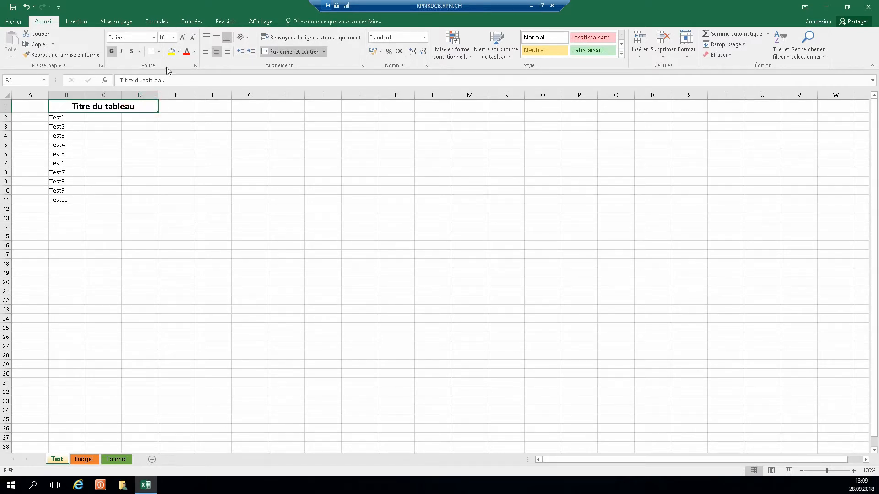
pyautogui.click(172, 53)
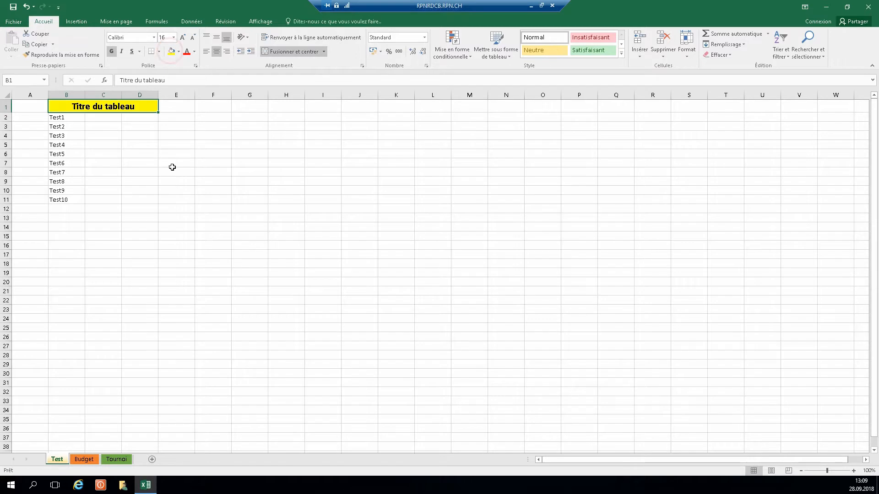
pyautogui.click(187, 55)
pyautogui.click(143, 172)
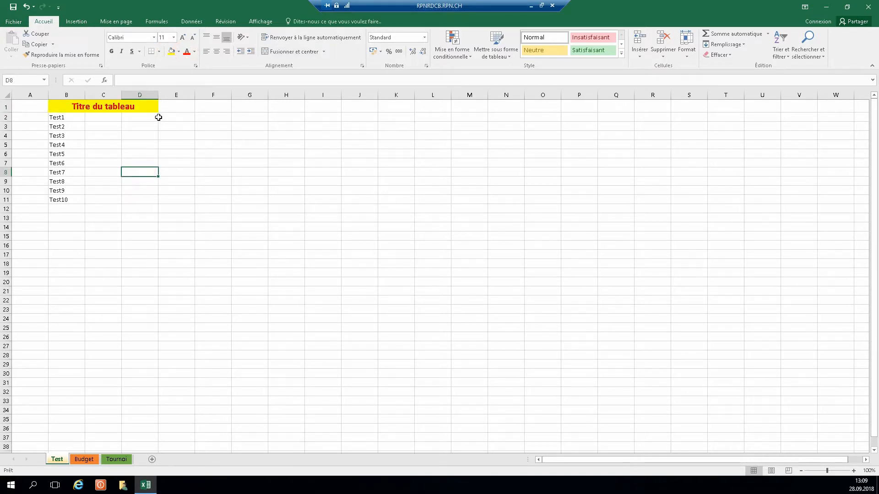
pyautogui.click(61, 106)
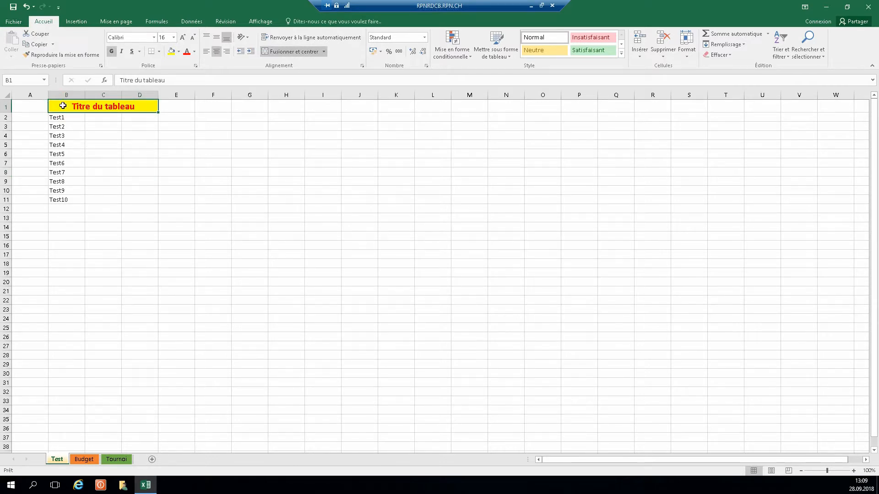
pyautogui.click(115, 137)
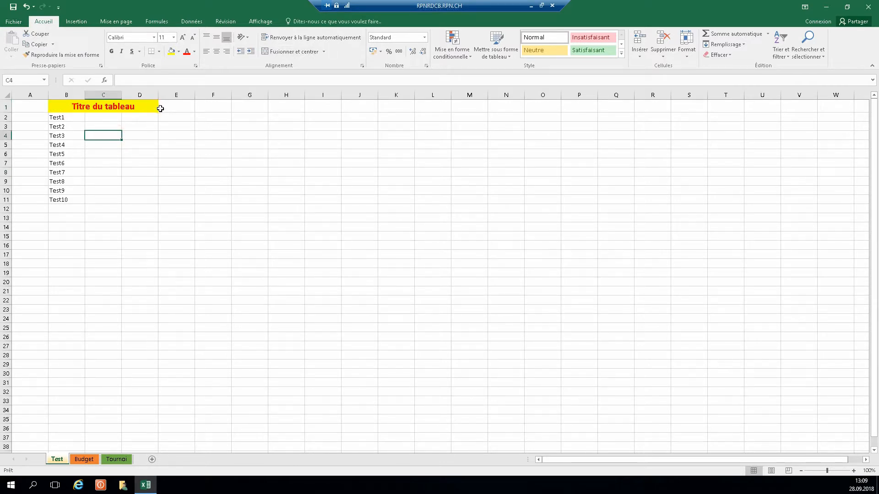
# - Add an outside border around the merged title cell in B1
pyautogui.click(62, 107)
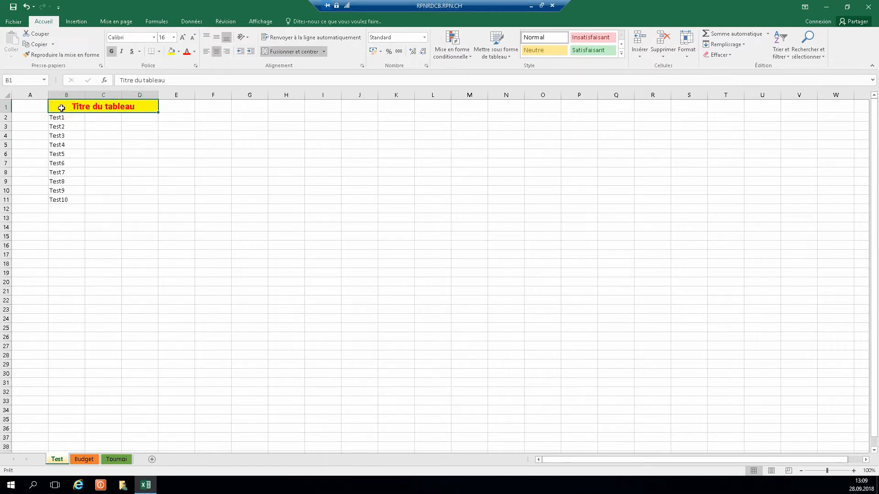
pyautogui.click(158, 52)
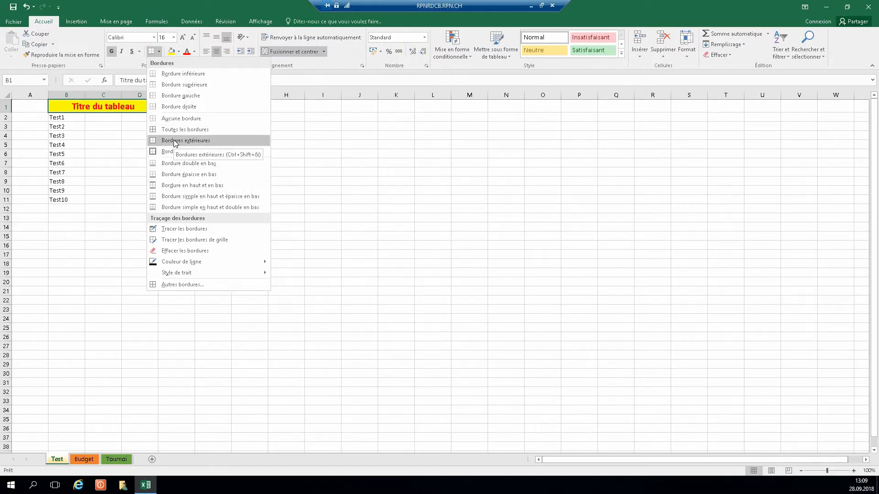
pyautogui.click(173, 139)
pyautogui.click(115, 198)
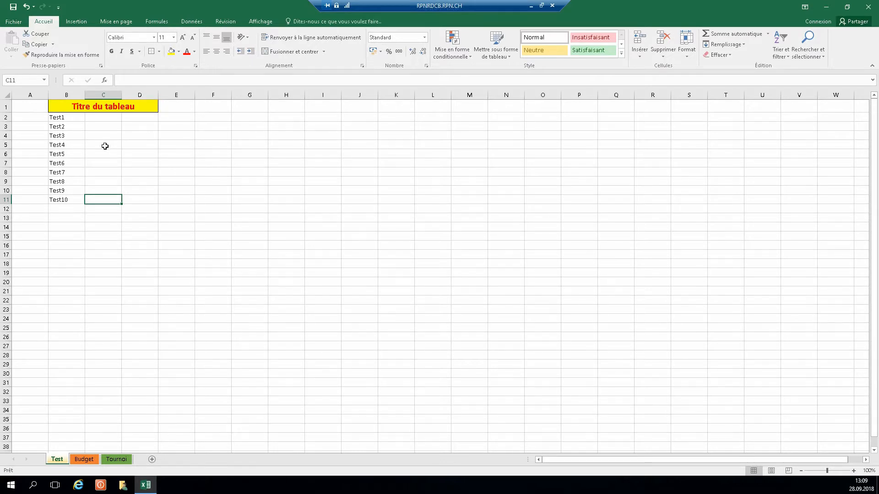
# - Merge and center Test1, Test2 and Test3 each across columns B and C, and add an outside border around B2:D11
pyautogui.click(60, 121)
pyautogui.click(68, 135)
pyautogui.click(67, 120)
pyautogui.moveTo(66, 120)
pyautogui.mouseDown()
pyautogui.moveTo(94, 120)
pyautogui.moveTo(99, 133)
pyautogui.mouseUp()
pyautogui.click(281, 51)
pyautogui.click(280, 52)
pyautogui.click(273, 51)
pyautogui.click(173, 155)
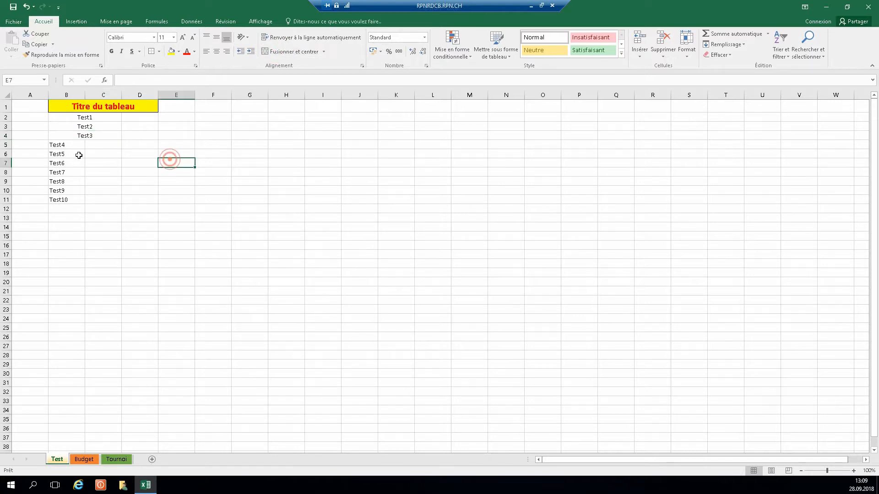
pyautogui.moveTo(63, 117); pyautogui.dragTo(157, 204)
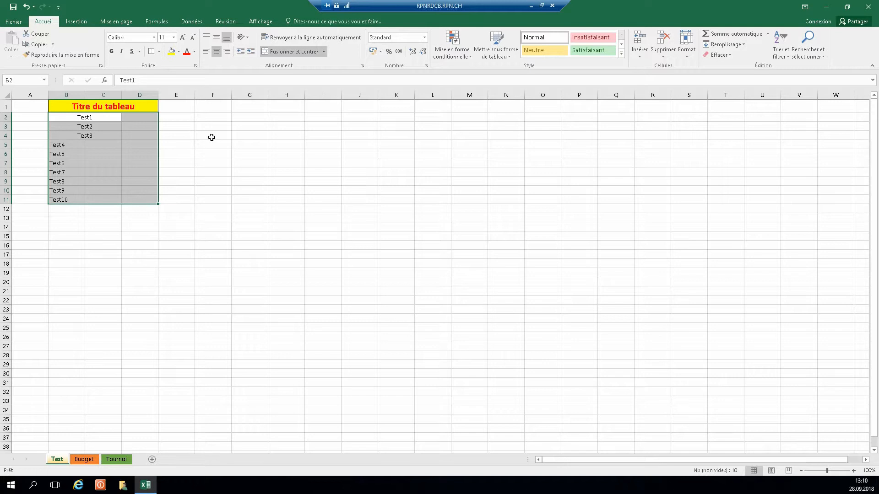
pyautogui.click(201, 188)
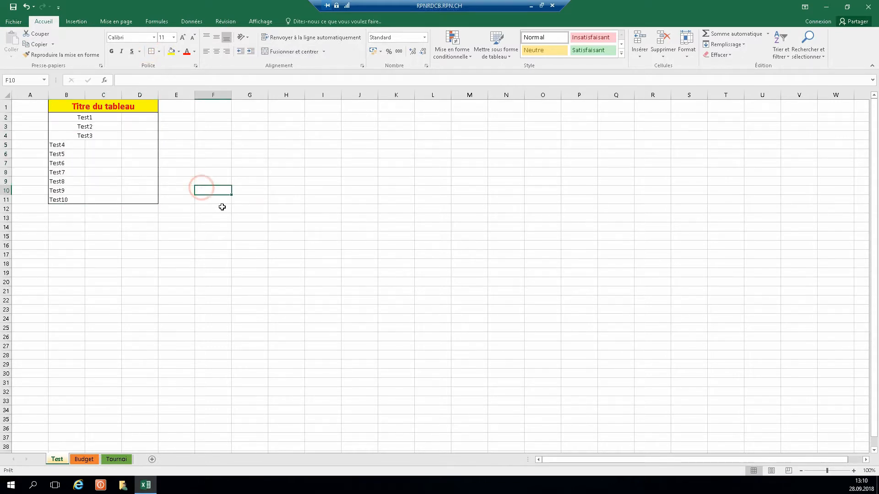
# - Merge and center each entry from Test4 to Test10 across columns B and C, row by row
pyautogui.moveTo(73, 146); pyautogui.dragTo(117, 172)
pyautogui.click(286, 52)
pyautogui.click(285, 52)
pyautogui.click(302, 52)
pyautogui.click(291, 52)
pyautogui.moveTo(64, 181); pyautogui.dragTo(117, 181)
pyautogui.click(291, 52)
pyautogui.moveTo(60, 190); pyautogui.dragTo(115, 192)
pyautogui.click(291, 52)
pyautogui.moveTo(59, 199); pyautogui.dragTo(117, 200)
pyautogui.click(291, 52)
pyautogui.moveTo(202, 181); pyautogui.dragTo(212, 190)
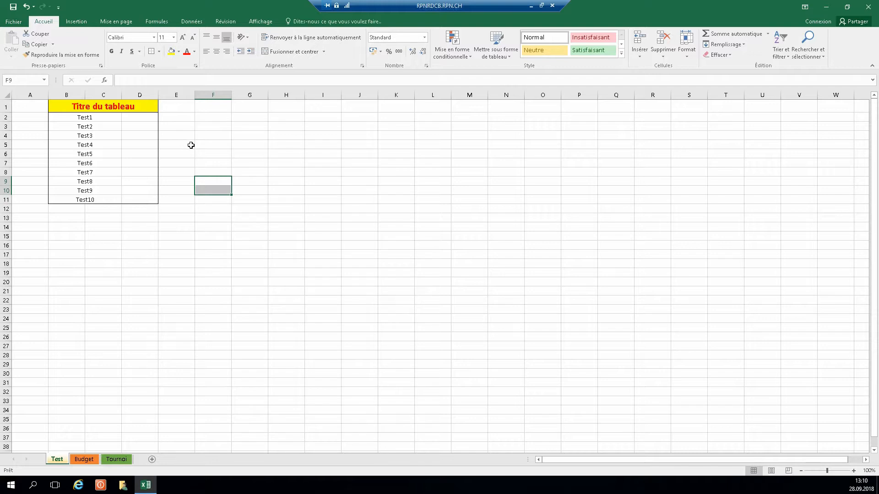
# - Enter the values 20, 15, 8, 5 and 2 in cells D2 to D6
pyautogui.click(150, 118)
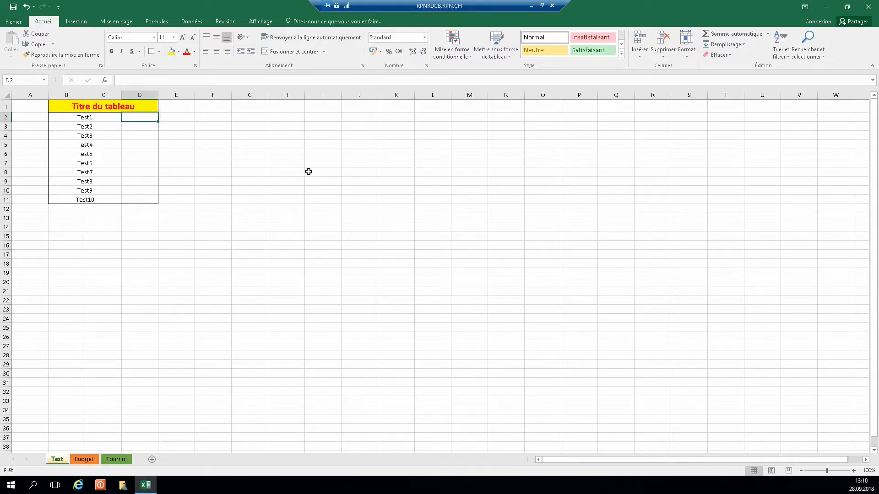
pyautogui.write('20')
pyautogui.press('Return')
pyautogui.write('15')
pyautogui.press('Return')
pyautogui.write('8')
pyautogui.press('Return')
pyautogui.write('5')
pyautogui.press('Return')
pyautogui.write('2')
pyautogui.press('Return')
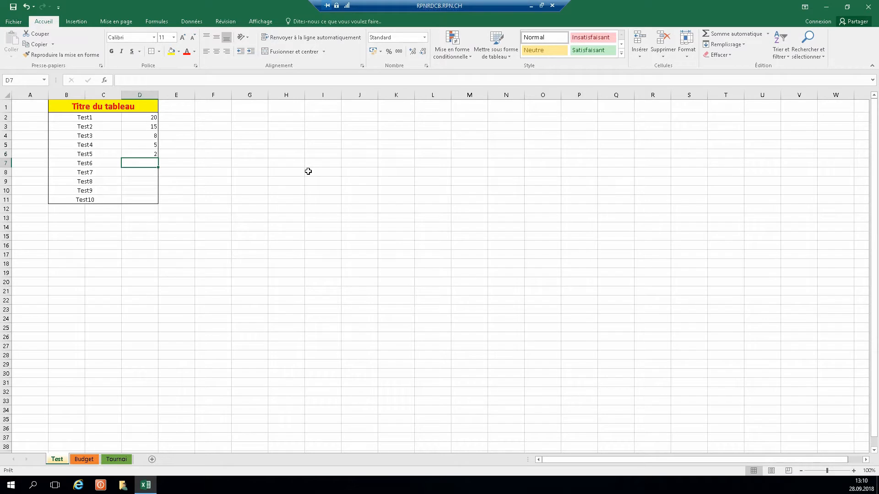
# - Apply the Monétaire number format to cells D2 to D11
pyautogui.click(147, 118)
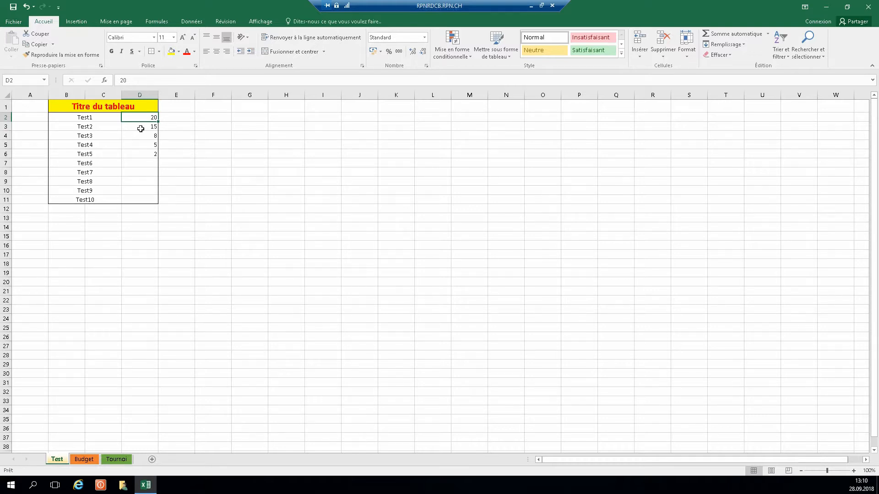
pyautogui.click(203, 127)
pyautogui.moveTo(143, 118); pyautogui.dragTo(140, 199)
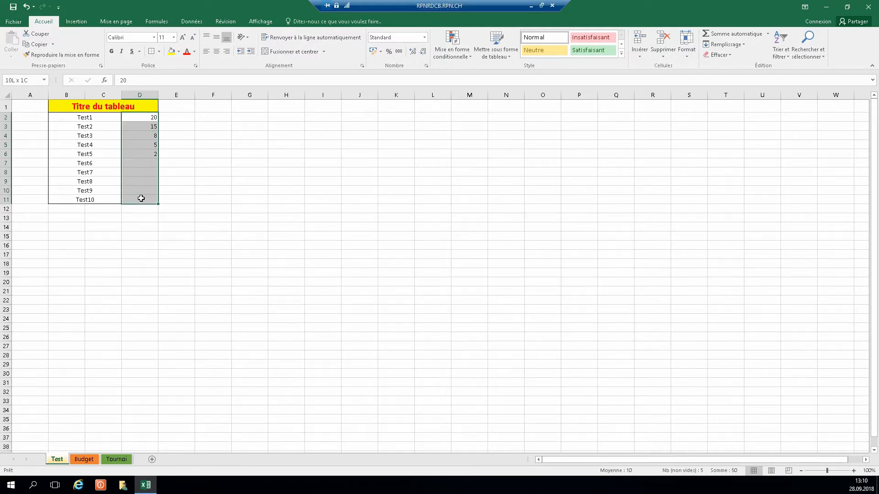
pyautogui.moveTo(142, 201); pyautogui.dragTo(142, 200)
pyautogui.click(424, 37)
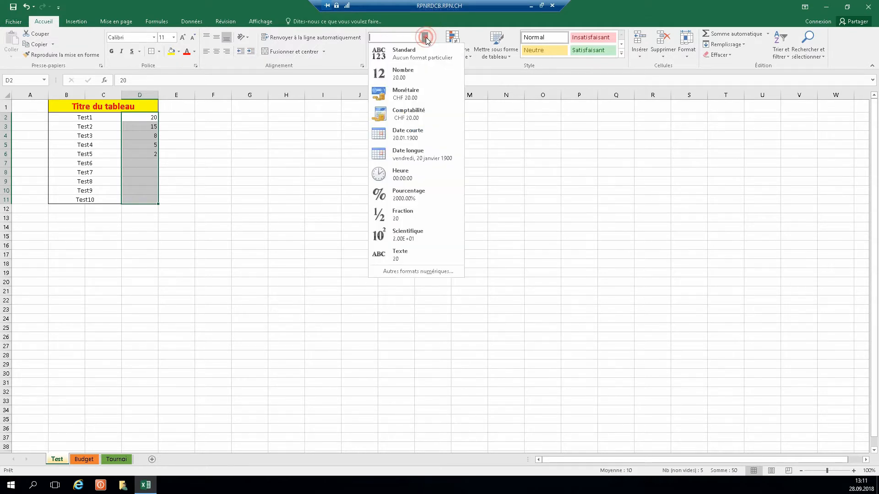
pyautogui.click(432, 95)
pyautogui.click(181, 262)
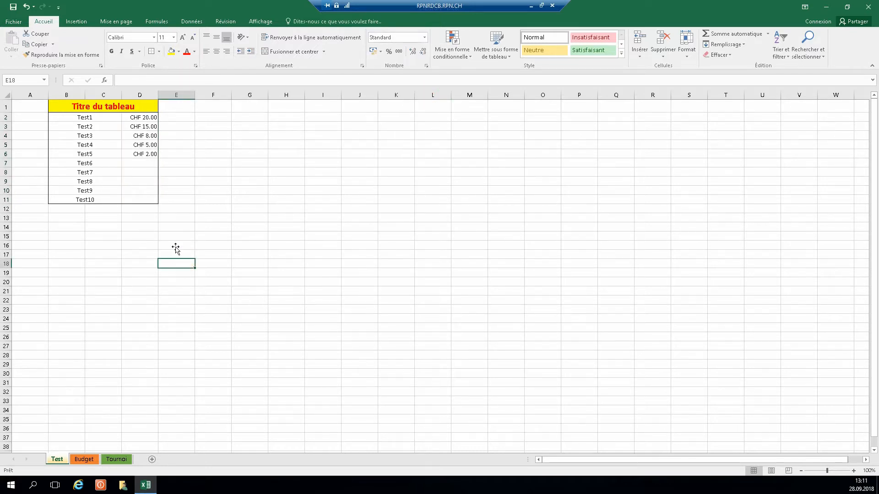
# - Fill cells D7 to D11 with the amounts 6, 15, 25, 35 and 55
pyautogui.click(150, 162)
pyautogui.write('1')
pyautogui.press('Return')
pyautogui.write('15')
pyautogui.press('Return')
pyautogui.write('25')
pyautogui.press('Return')
pyautogui.write('3')
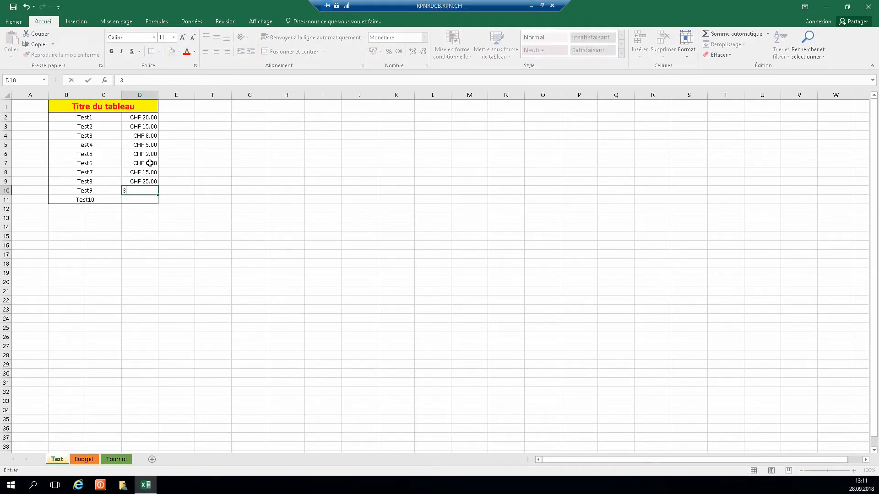
pyautogui.write('5')
pyautogui.press('Return')
pyautogui.write('55')
pyautogui.press('Return')
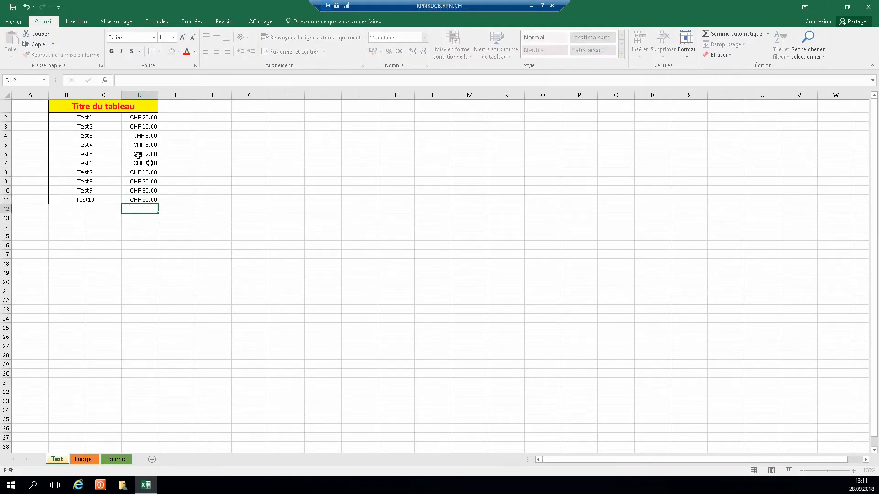
pyautogui.click(270, 217)
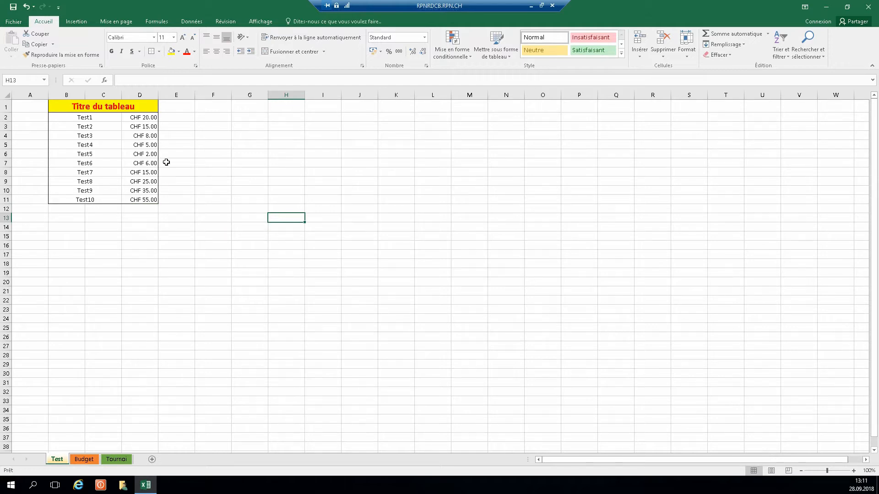
# - Enter 250 in D12 as a manual total for the amounts in D2:D11
pyautogui.moveTo(147, 114); pyautogui.dragTo(151, 200)
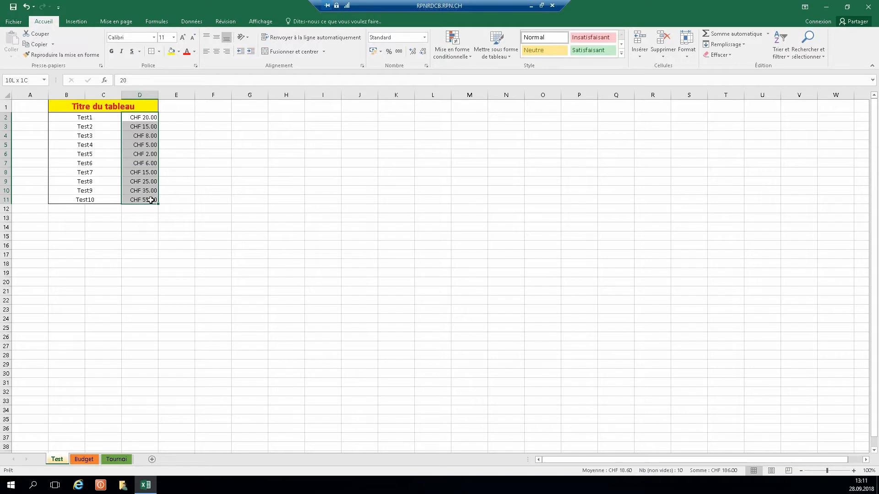
pyautogui.click(144, 211)
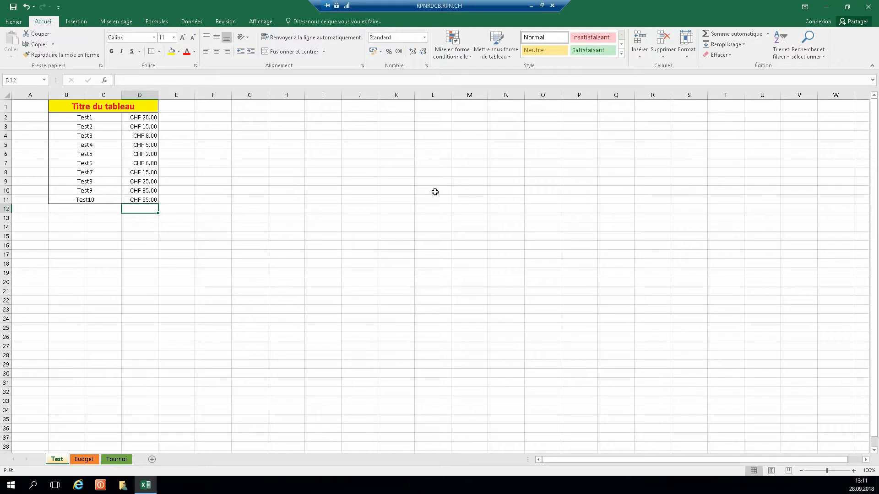
pyautogui.write('250')
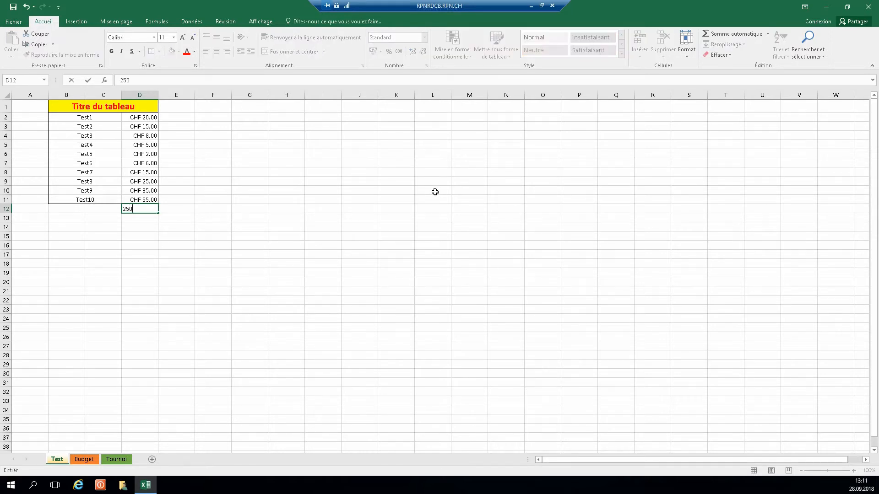
pyautogui.press('Return')
pyautogui.click(141, 267)
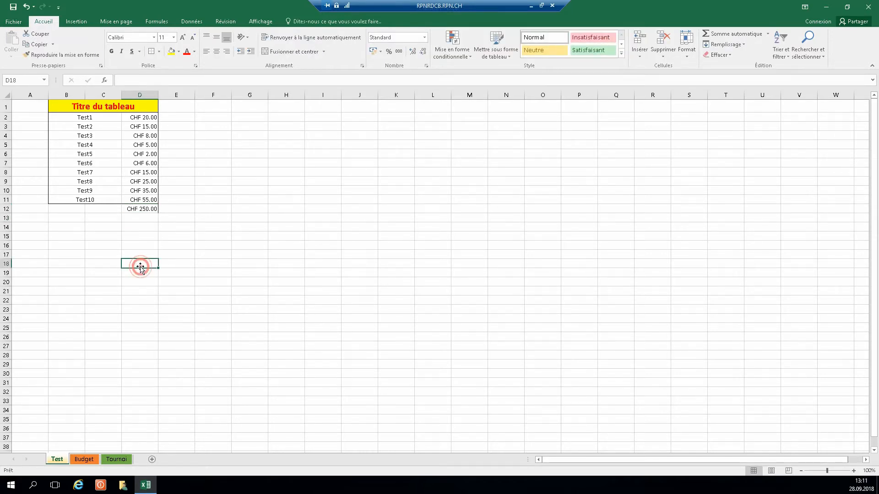
# - Change the Test7 amount in D8 to 150 and check the manually entered total in D12
pyautogui.click(151, 170)
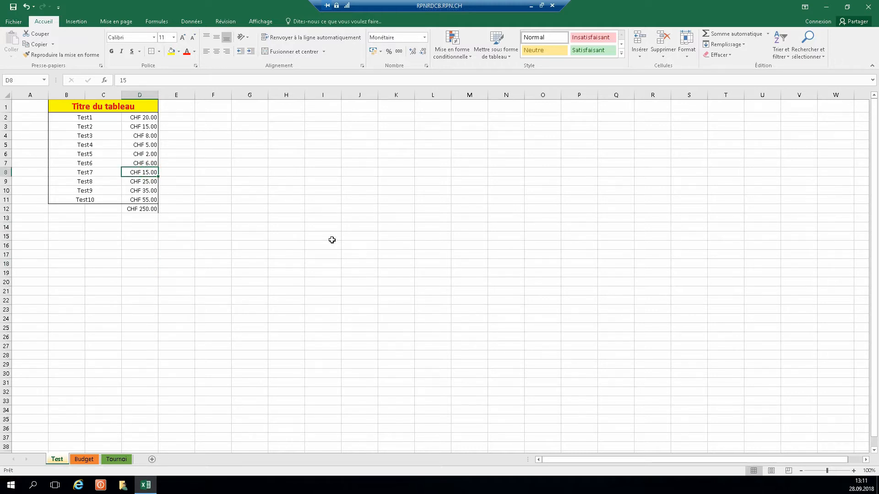
pyautogui.write('150')
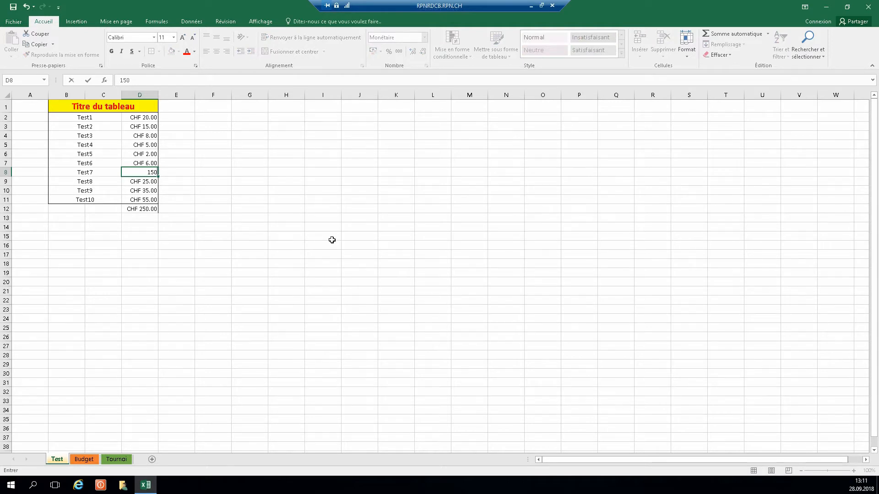
pyautogui.press('Return')
pyautogui.click(150, 208)
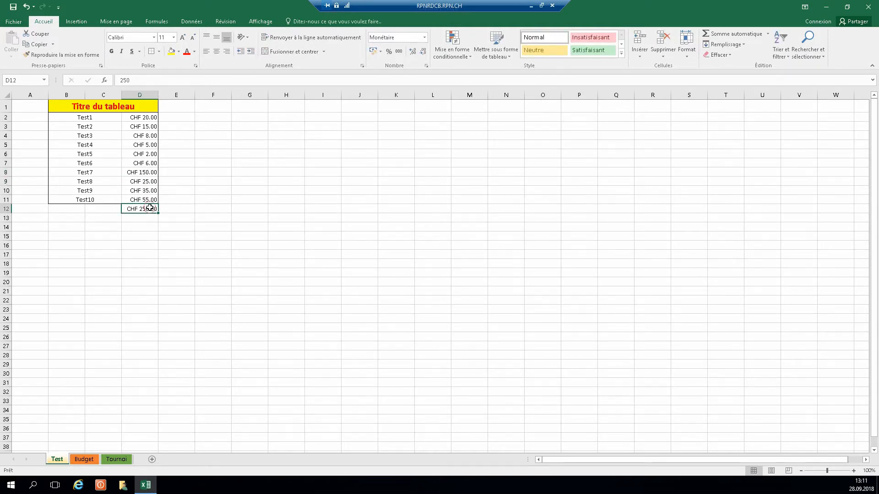
# - Undo the change to the Test7 amount and the manual total entry in D12
pyautogui.click(26, 7)
pyautogui.click(26, 6)
pyautogui.click(280, 291)
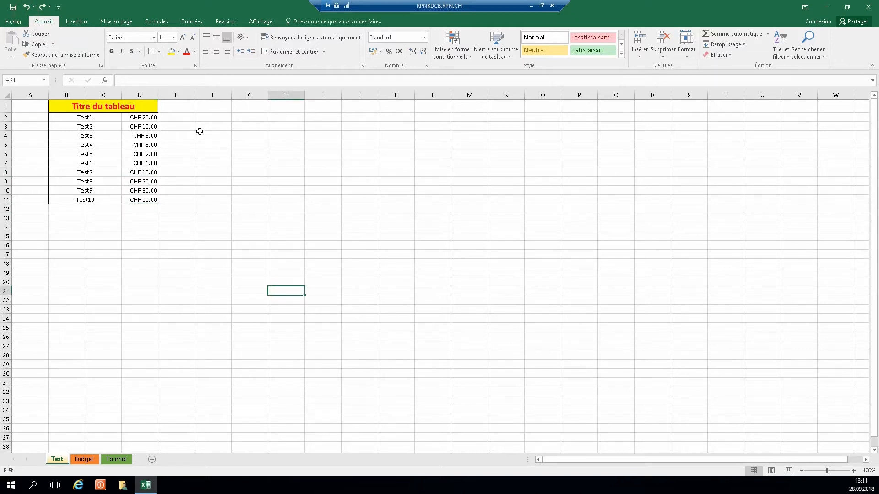
# - Sum the amounts in D2:D11 into cell D12 with AutoSum
pyautogui.click(145, 115)
pyautogui.moveTo(145, 116); pyautogui.dragTo(147, 208)
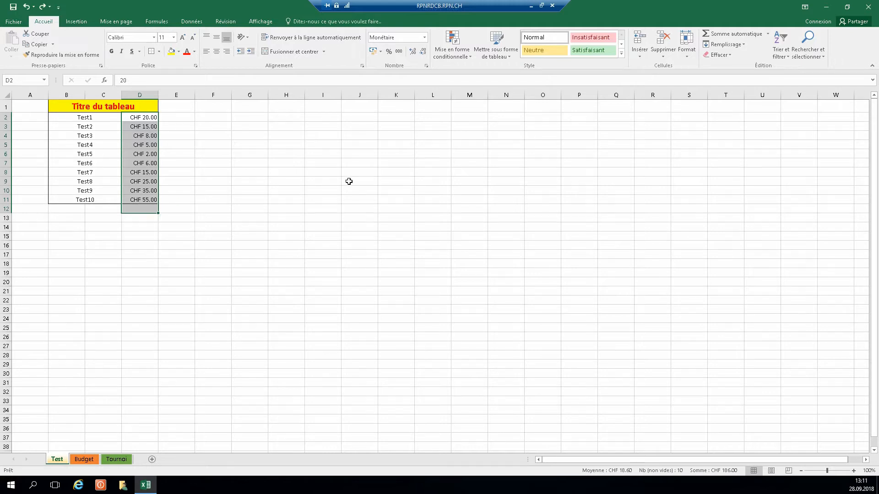
pyautogui.click(740, 34)
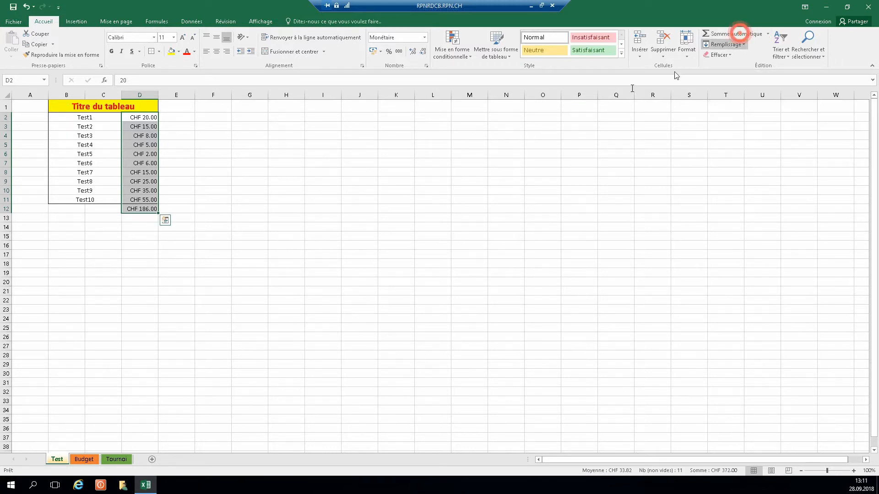
pyautogui.click(160, 293)
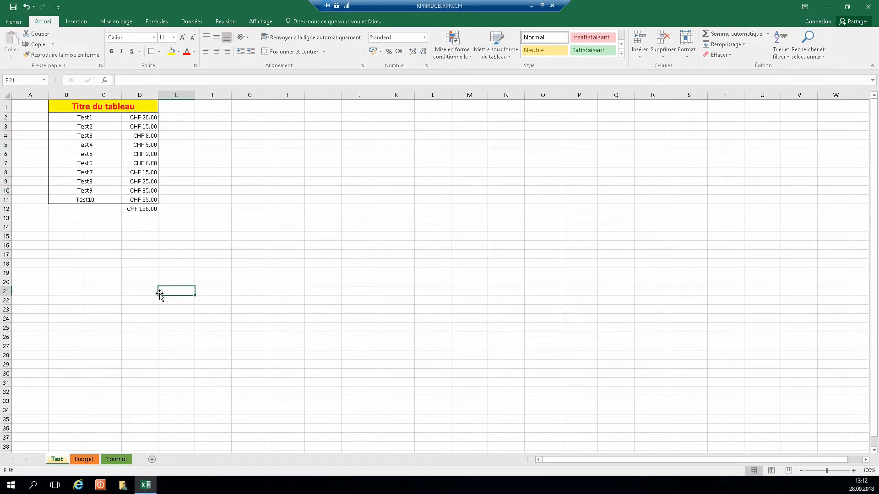
# - Set the Test7 amount in D8 to 150 and the Test1 amount in D2 to 25
pyautogui.click(151, 177)
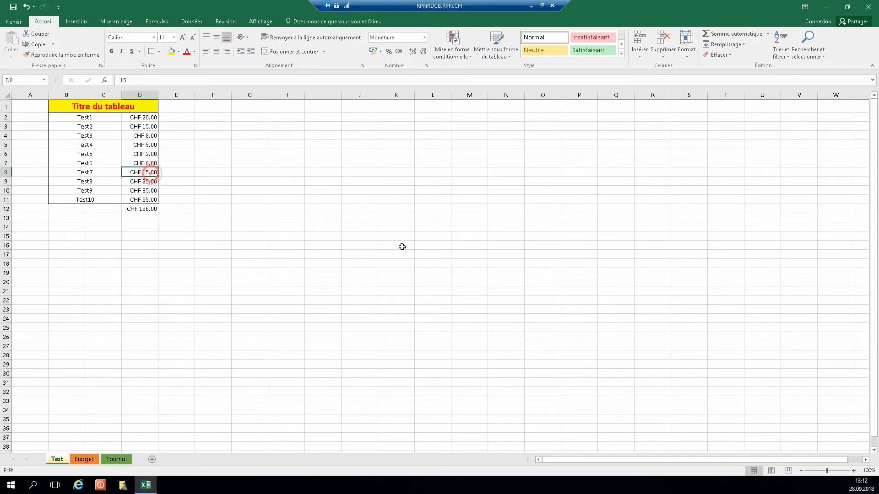
pyautogui.write('150')
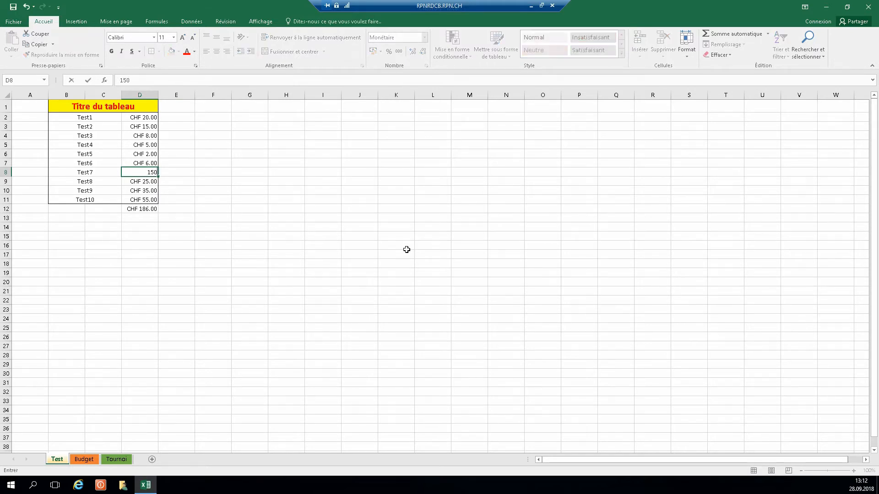
pyautogui.press('Return')
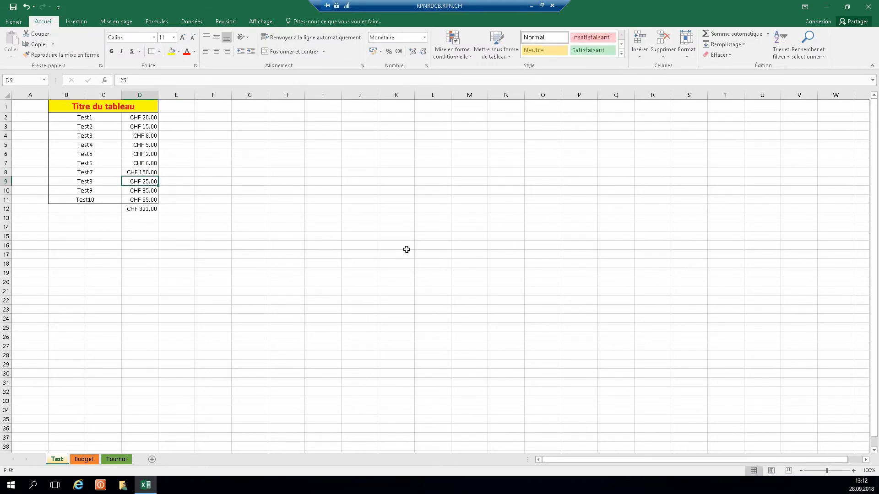
pyautogui.click(212, 278)
pyautogui.click(148, 118)
pyautogui.write('25')
pyautogui.press('Return')
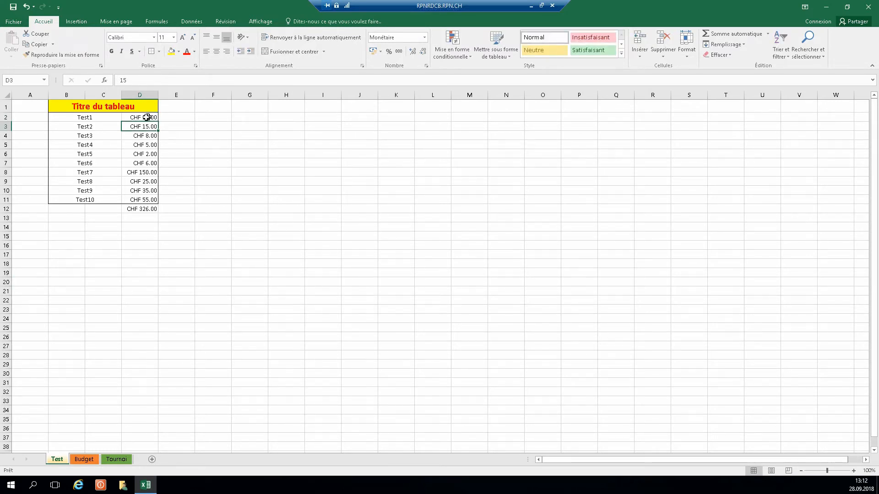
# - Examine the formula behind the total in D12
pyautogui.click(265, 238)
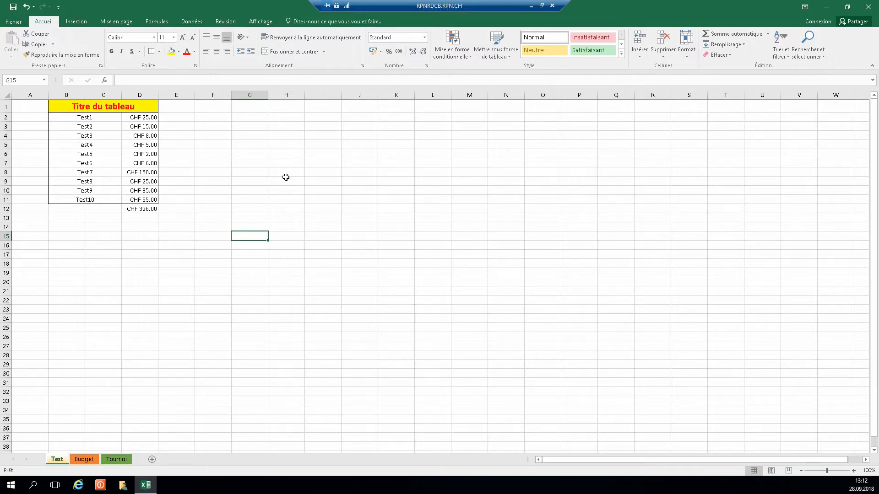
pyautogui.click(145, 128)
pyautogui.click(151, 211)
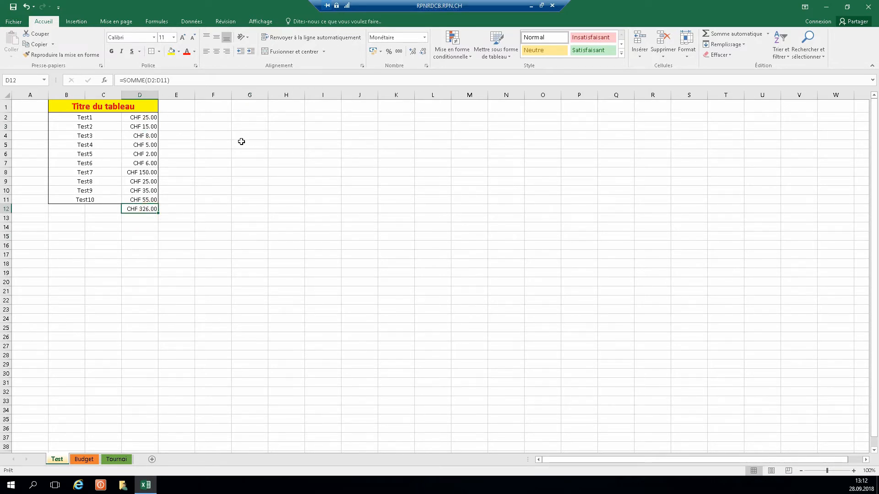
# - Enter the values 56, 55, 85 and 86 in cells F2 to F5
pyautogui.click(220, 118)
pyautogui.write('56')
pyautogui.press('Return')
pyautogui.write('55')
pyautogui.press('Return')
pyautogui.write('85')
pyautogui.press('Return')
pyautogui.write('86')
pyautogui.press('Return')
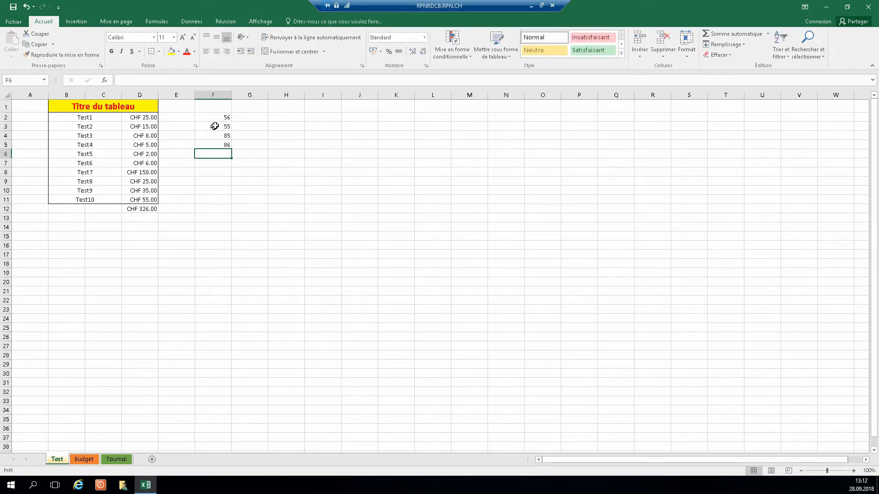
# - Format cells F2 to F11 with the currency (Monétaire) number format
pyautogui.moveTo(219, 119); pyautogui.dragTo(215, 200)
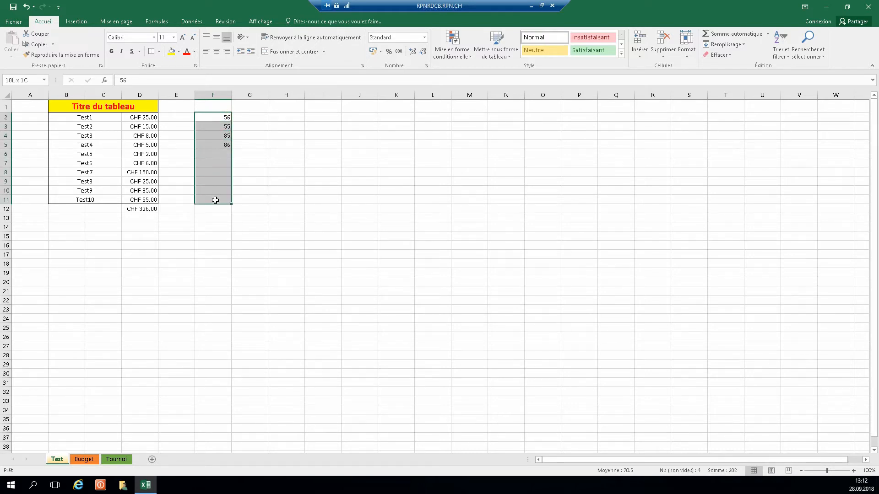
pyautogui.click(424, 37)
pyautogui.click(405, 93)
pyautogui.click(288, 172)
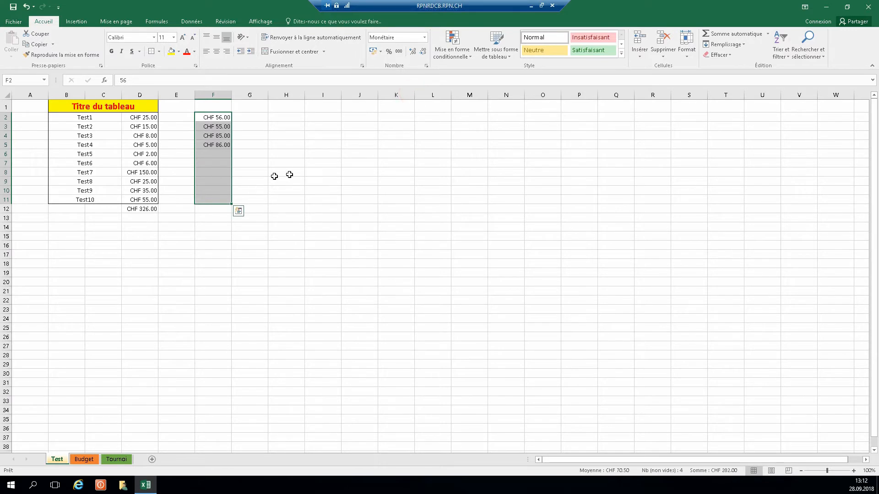
# - Sum the amounts in column F from F2 downward into cell F12 with AutoSum
pyautogui.moveTo(226, 115); pyautogui.dragTo(216, 209)
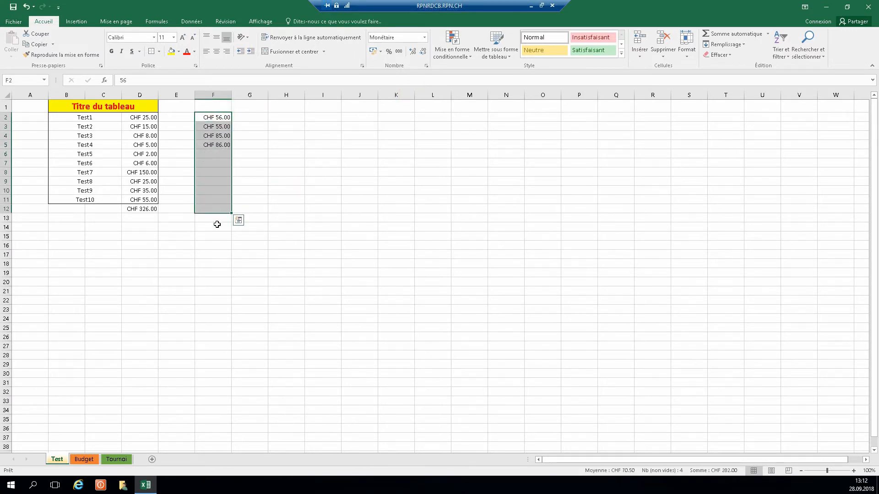
pyautogui.click(721, 34)
pyautogui.click(310, 262)
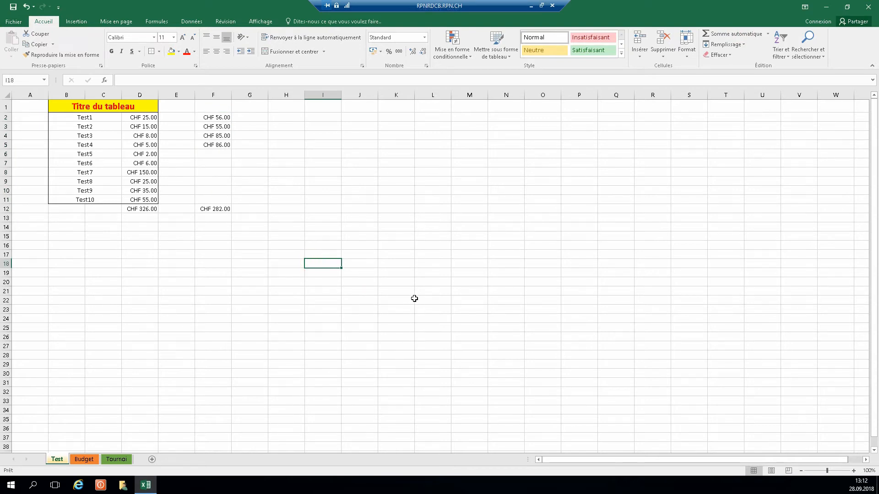
# - Enter the label "Total" in cell I12
pyautogui.click(292, 235)
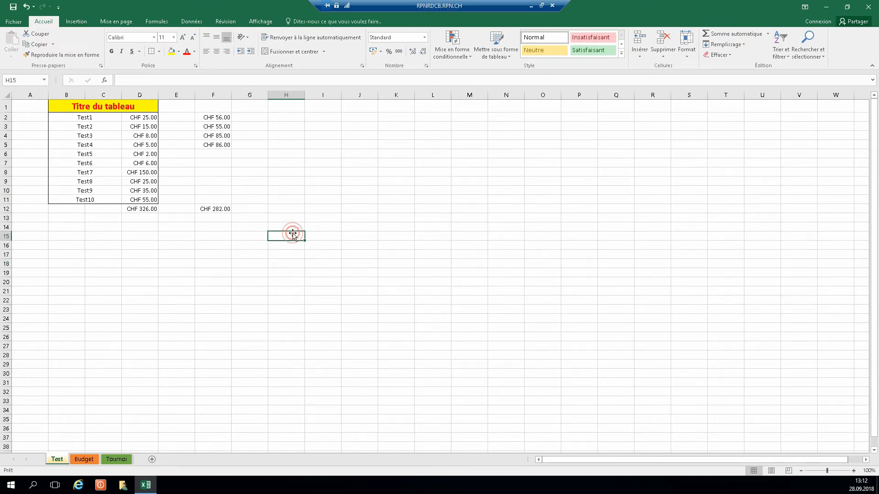
pyautogui.click(355, 205)
pyautogui.doubleClick(322, 208)
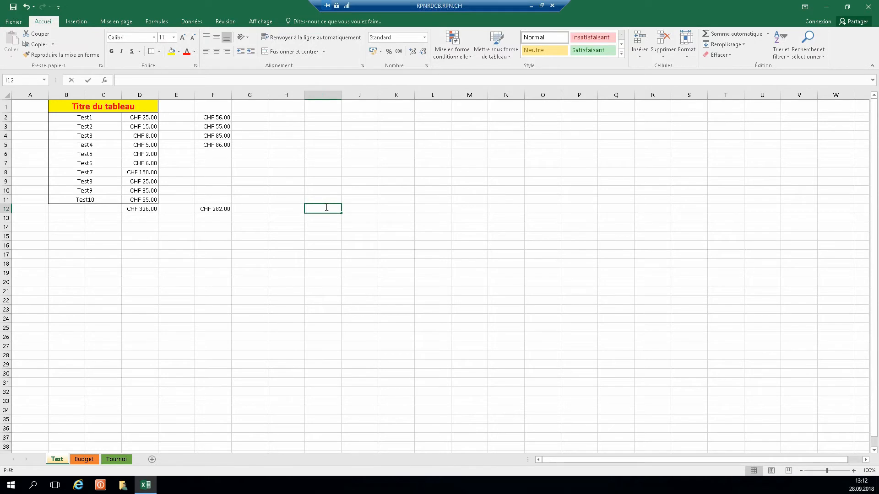
pyautogui.write('Total')
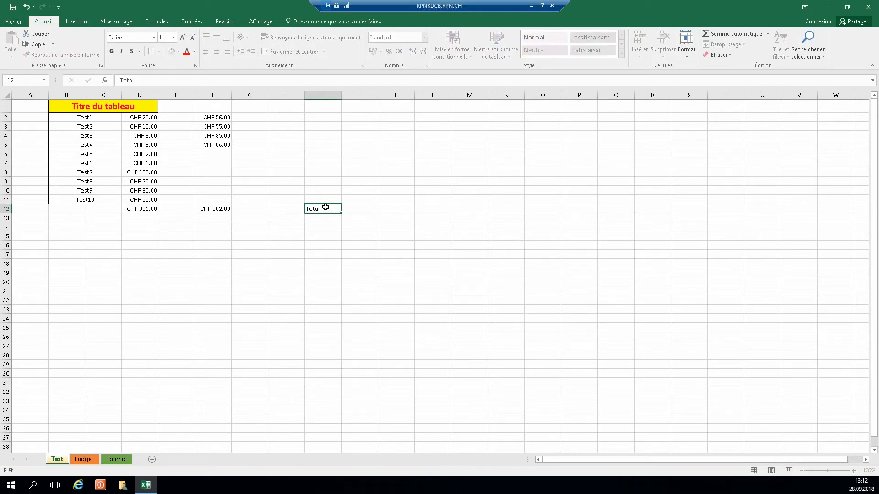
pyautogui.press('Return')
# - Add the two column totals in cell J12 with the formula =D12+F12
pyautogui.click(349, 210)
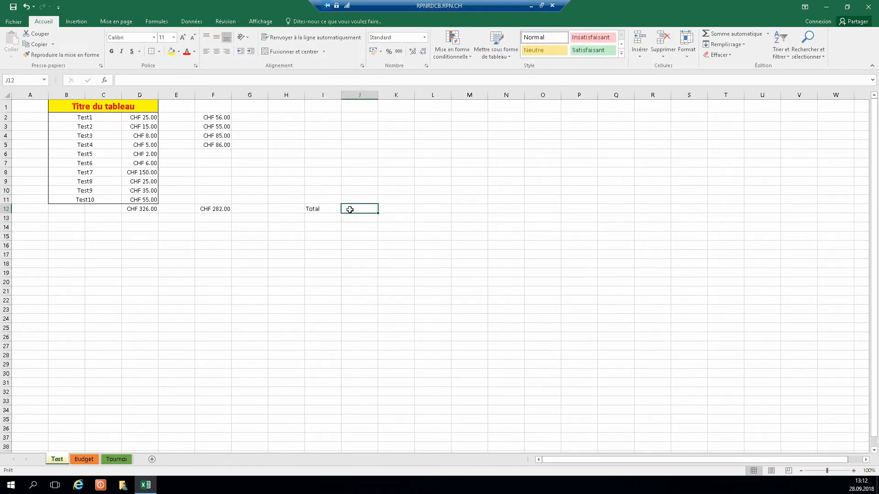
pyautogui.click(142, 209)
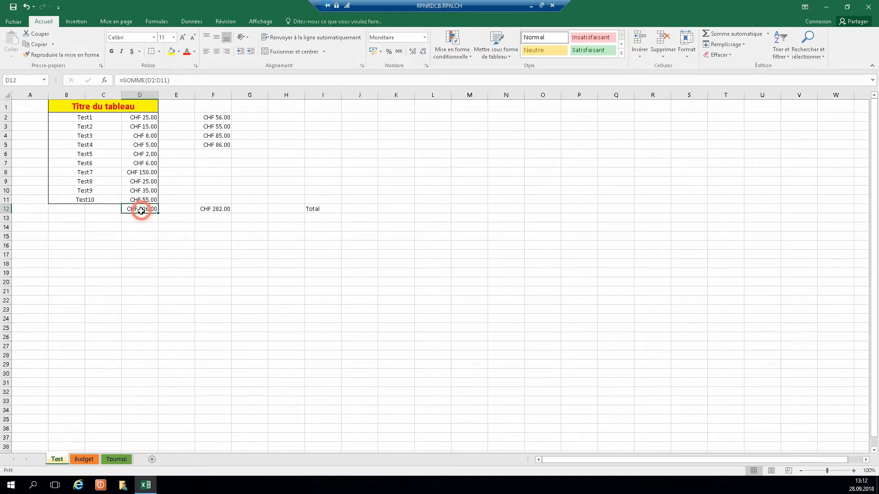
pyautogui.click(213, 210)
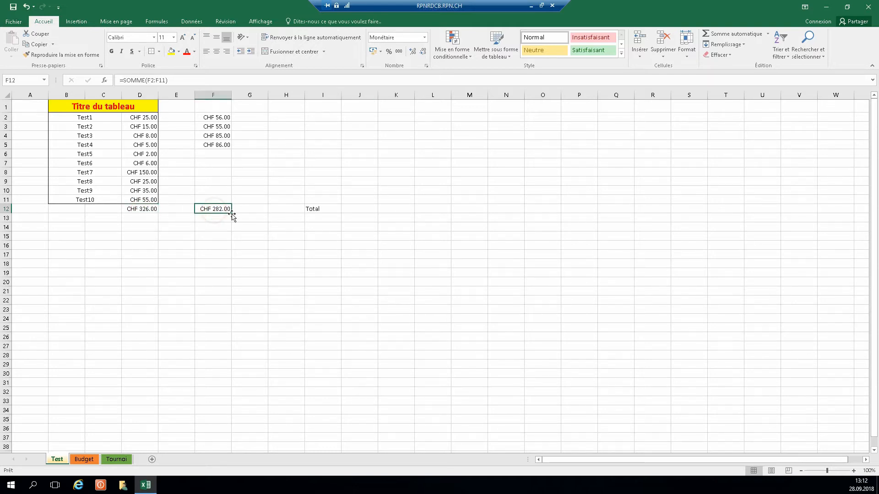
pyautogui.click(352, 206)
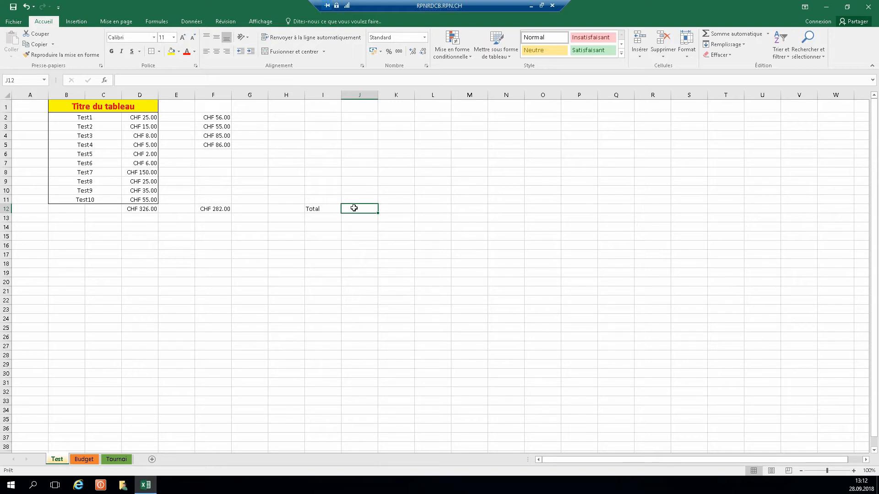
pyautogui.click(184, 81)
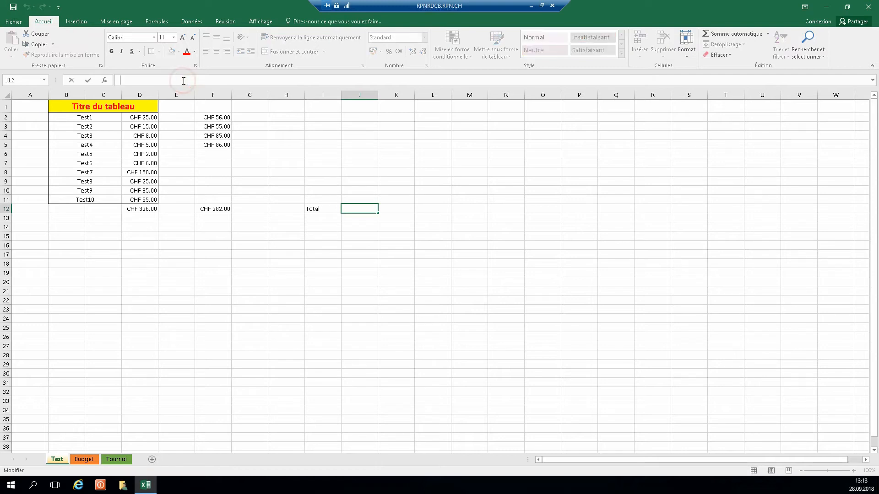
pyautogui.write('=')
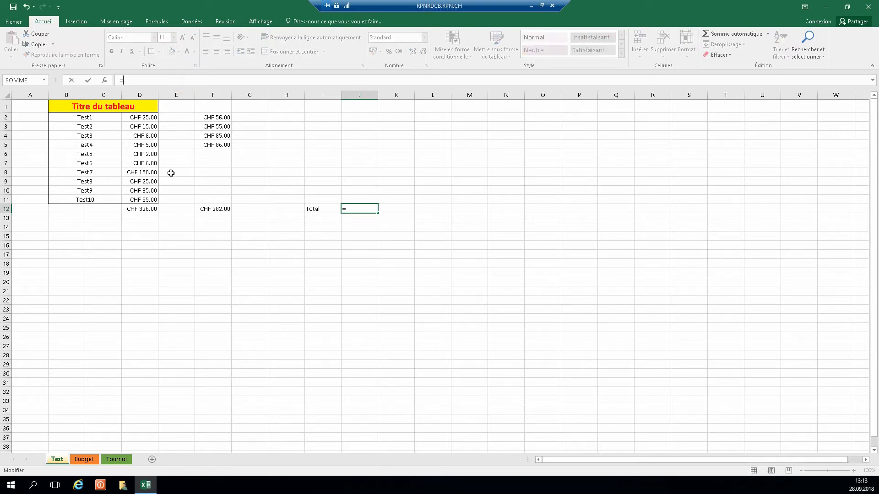
pyautogui.click(141, 209)
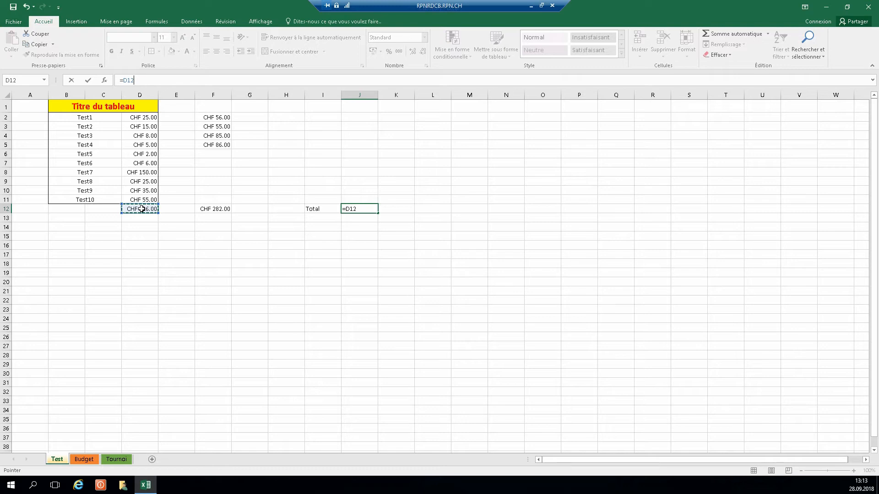
pyautogui.write('+')
pyautogui.click(210, 209)
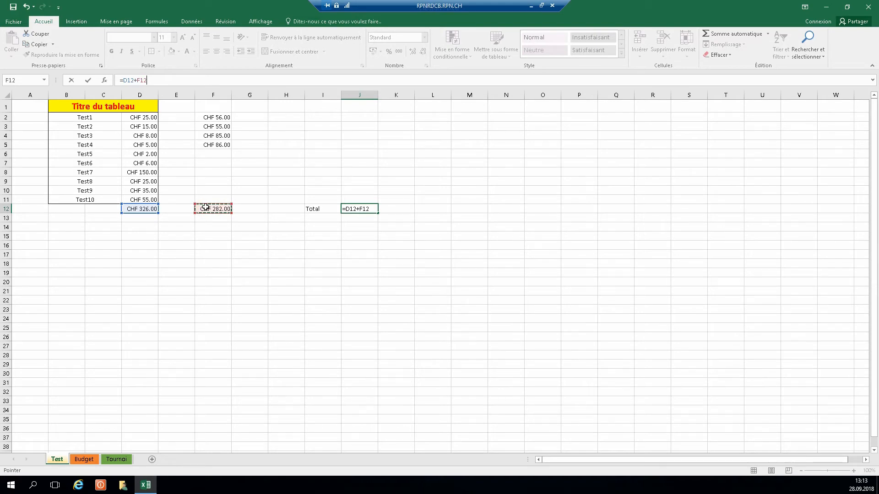
pyautogui.press('Return')
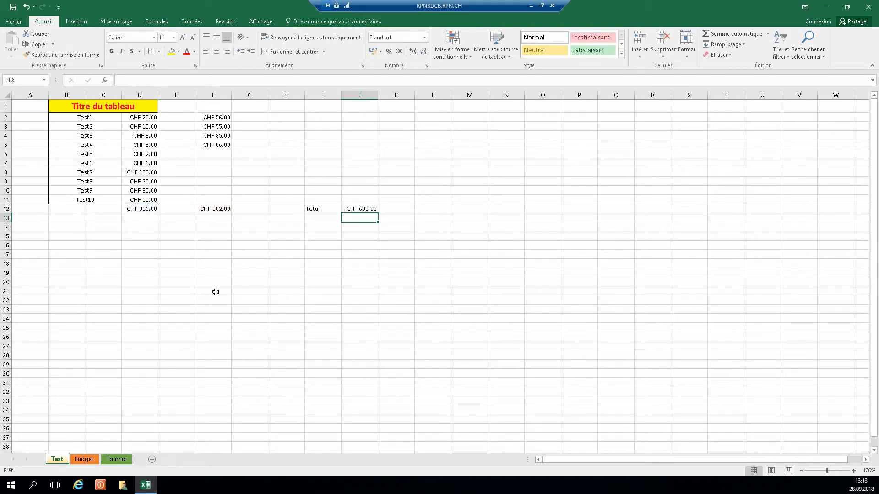
# - Set the amount in F2 to 1000 and widen column F slightly to fit its amounts
pyautogui.click(227, 115)
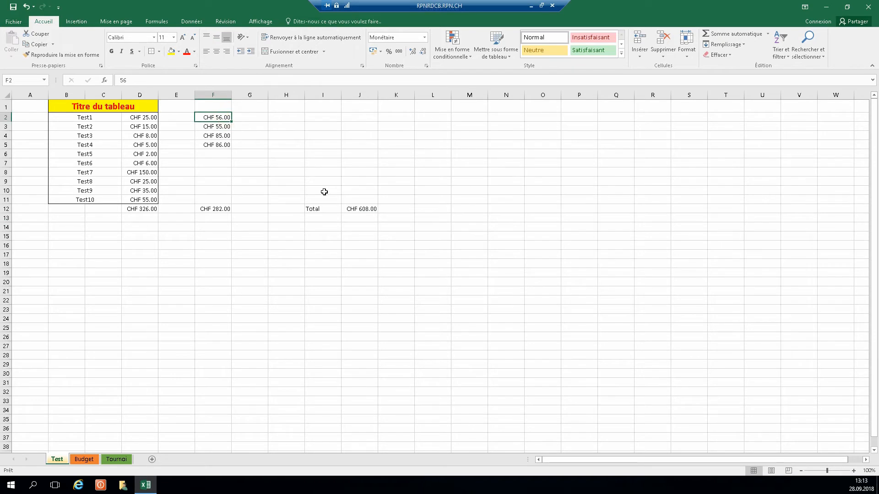
pyautogui.write('1000')
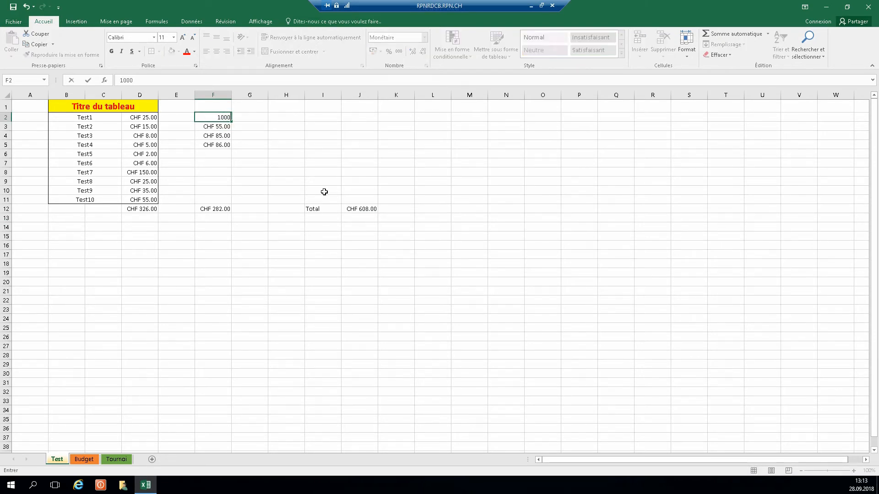
pyautogui.press('Return')
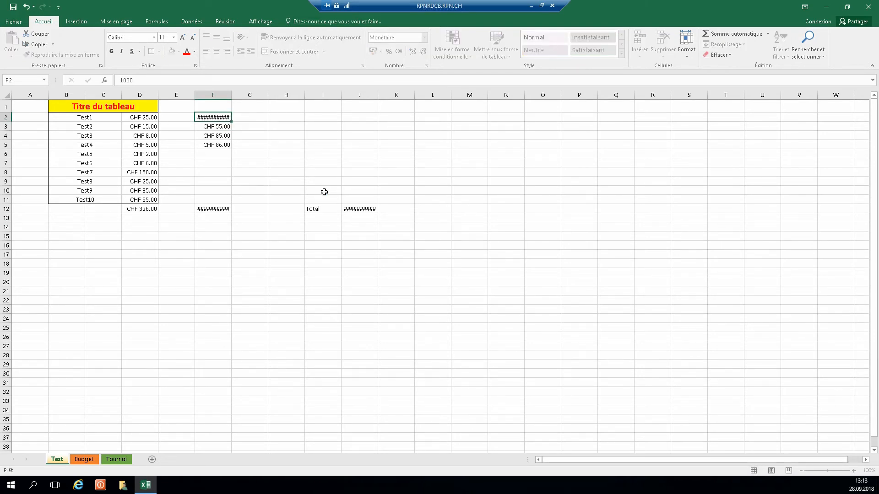
pyautogui.click(217, 210)
# - Try widening column J, undo it, and reduce the font size of the total in J12 to 10 instead
pyautogui.click(360, 209)
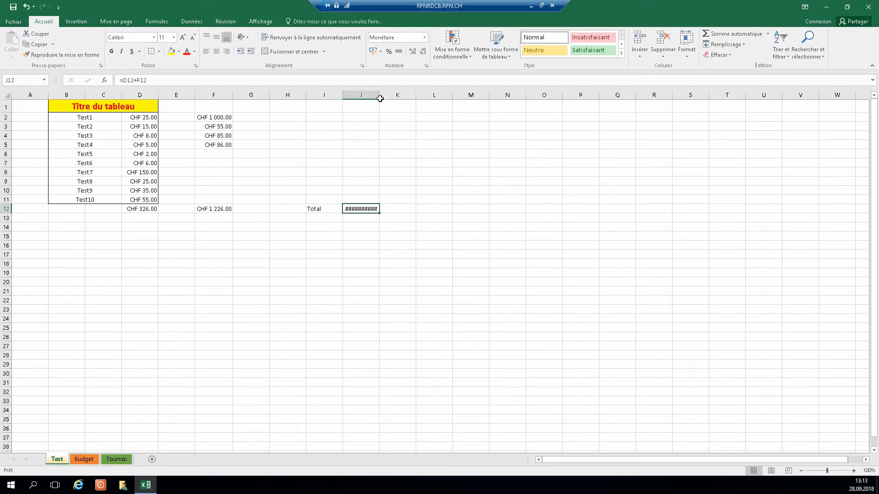
pyautogui.moveTo(380, 95); pyautogui.dragTo(402, 95)
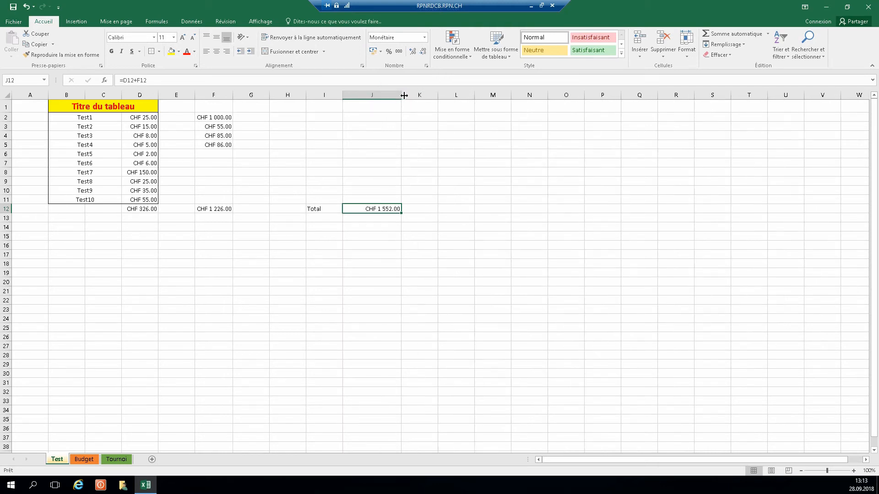
pyautogui.click(25, 6)
pyautogui.click(192, 38)
pyautogui.click(491, 199)
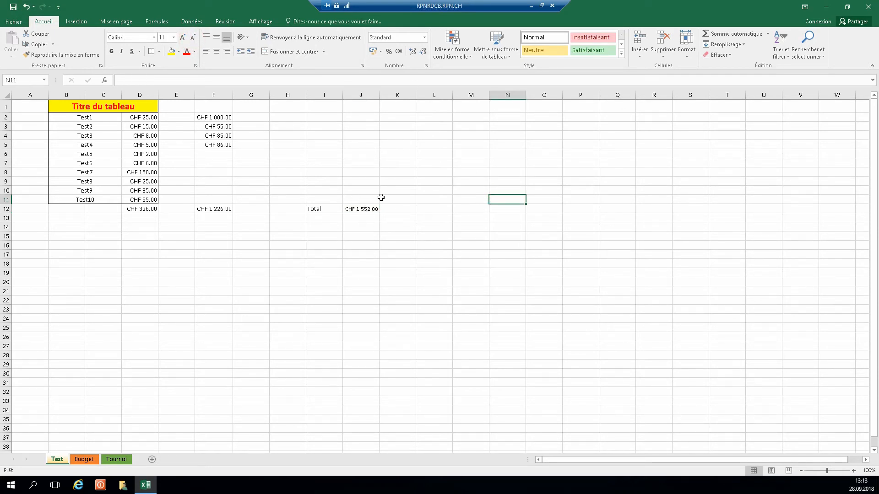
# - Set the Test3 amount in D4 to 80
pyautogui.click(143, 138)
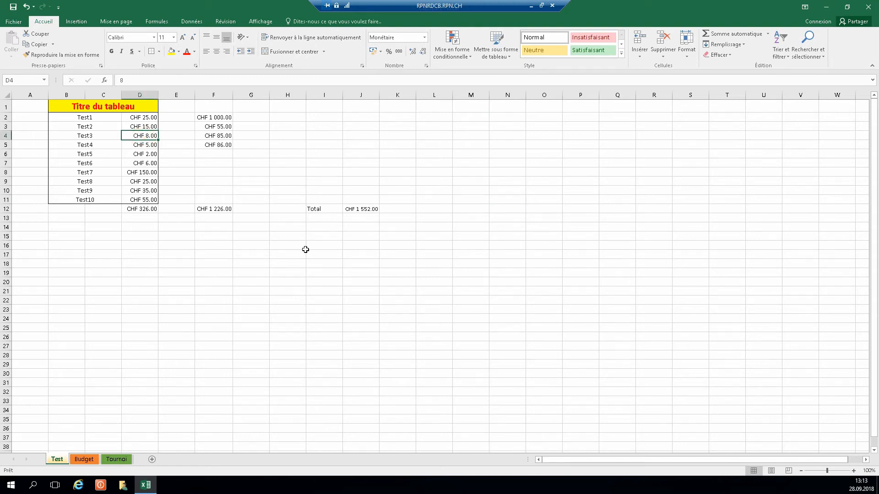
pyautogui.write('80')
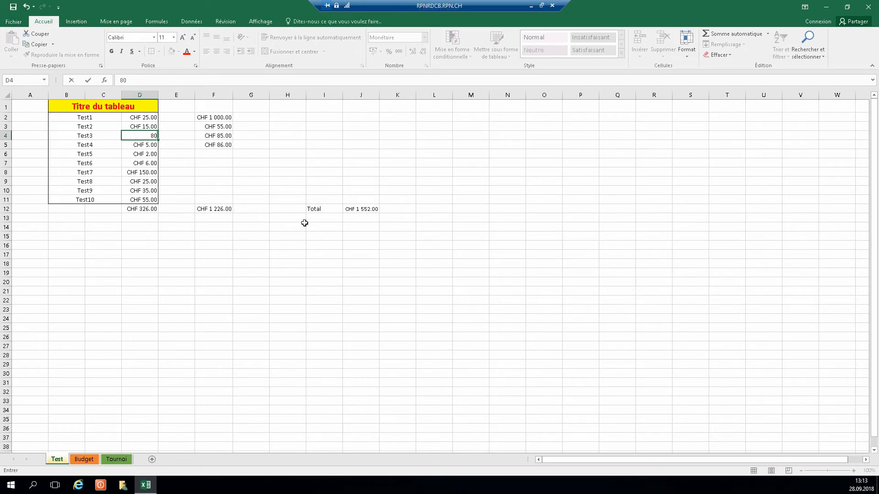
pyautogui.press('Return')
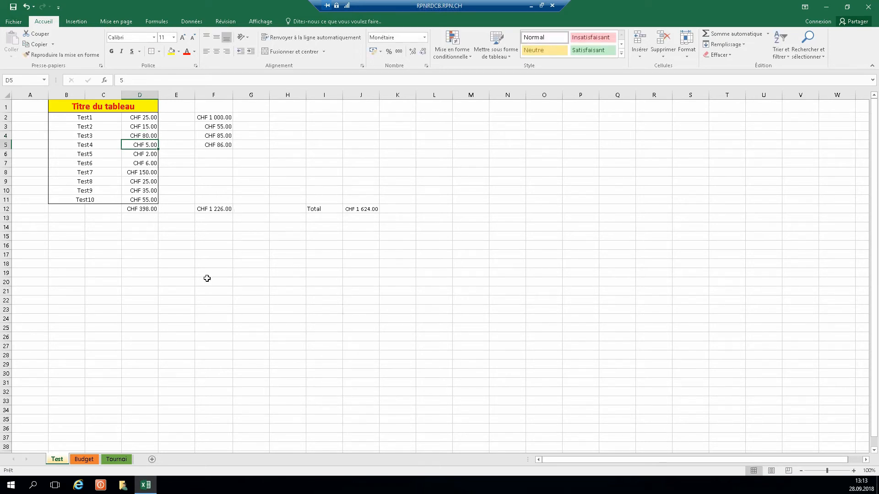
# - Highlight the grand total in J12 with an outside border and a yellow fill
pyautogui.click(357, 209)
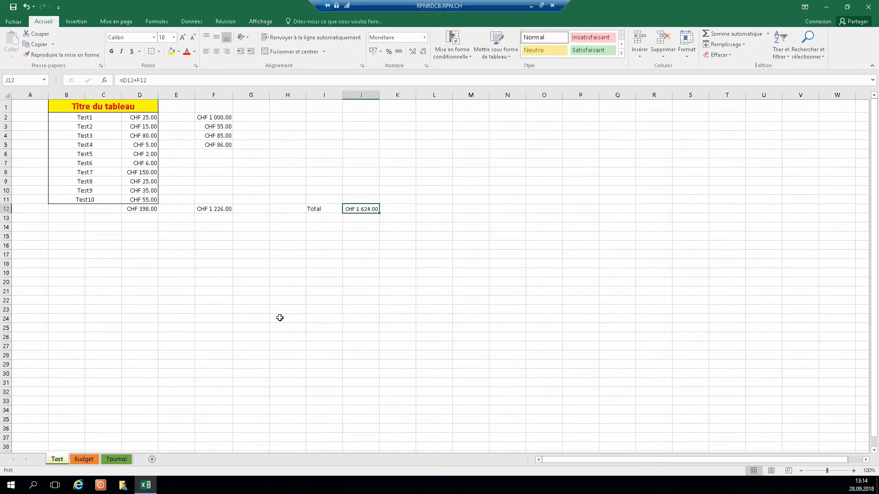
pyautogui.click(471, 226)
pyautogui.click(360, 209)
pyautogui.click(172, 53)
pyautogui.click(260, 245)
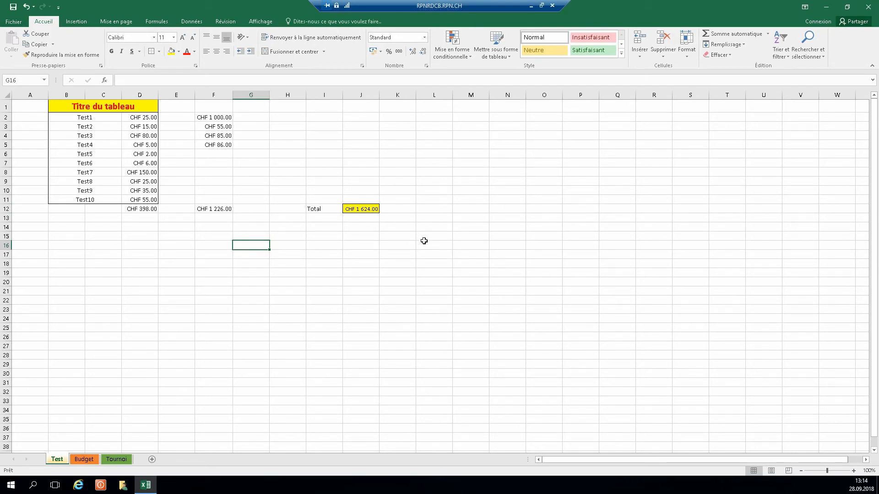
# - Examine the sum formulas behind the column totals in F12 and D12
pyautogui.click(357, 154)
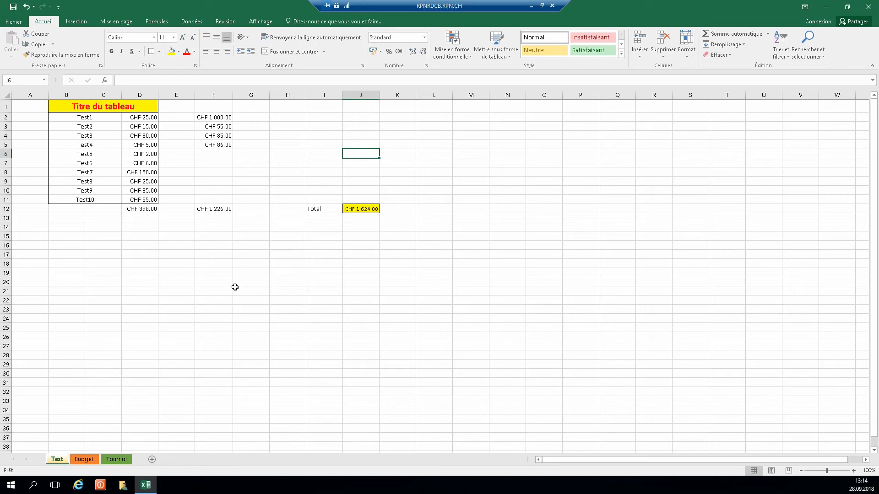
pyautogui.click(368, 239)
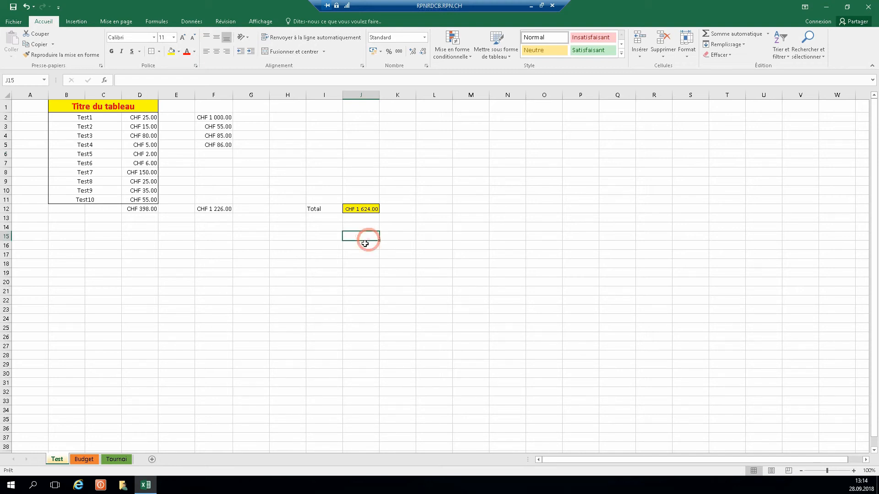
pyautogui.click(213, 209)
pyautogui.click(152, 208)
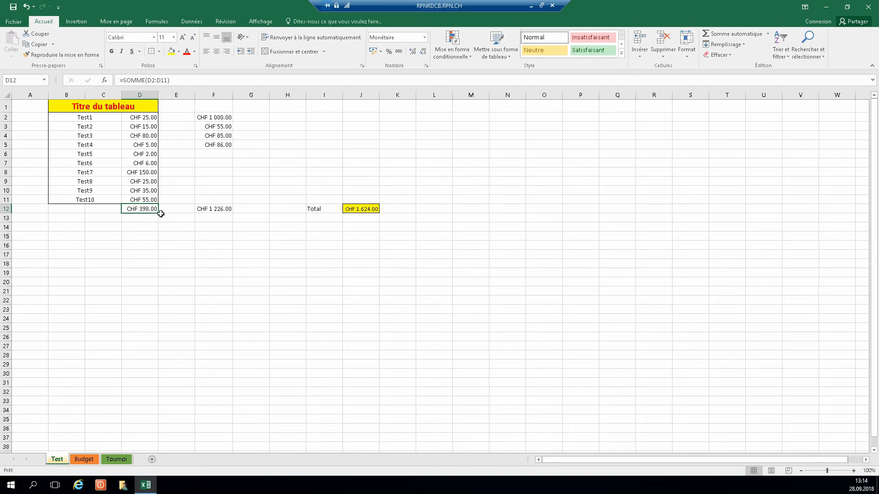
pyautogui.click(210, 212)
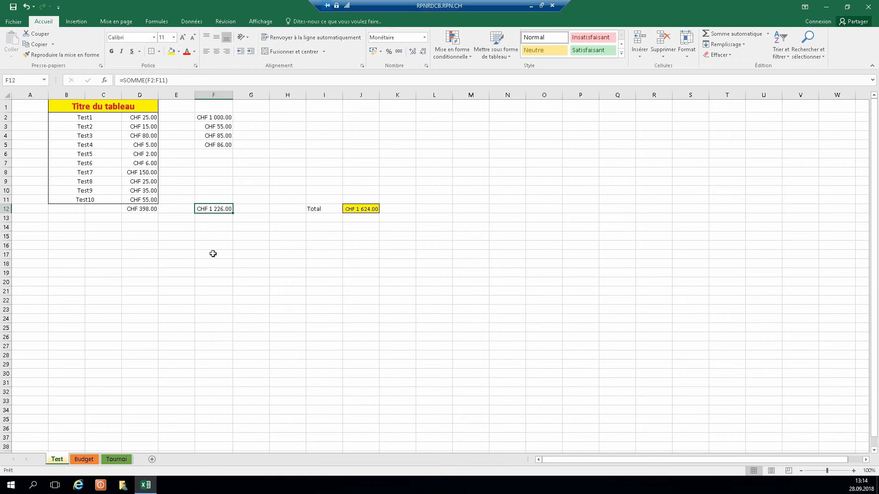
# - Enter the label "Augmentation du compte" in cell I17 and select cell L17
pyautogui.click(358, 254)
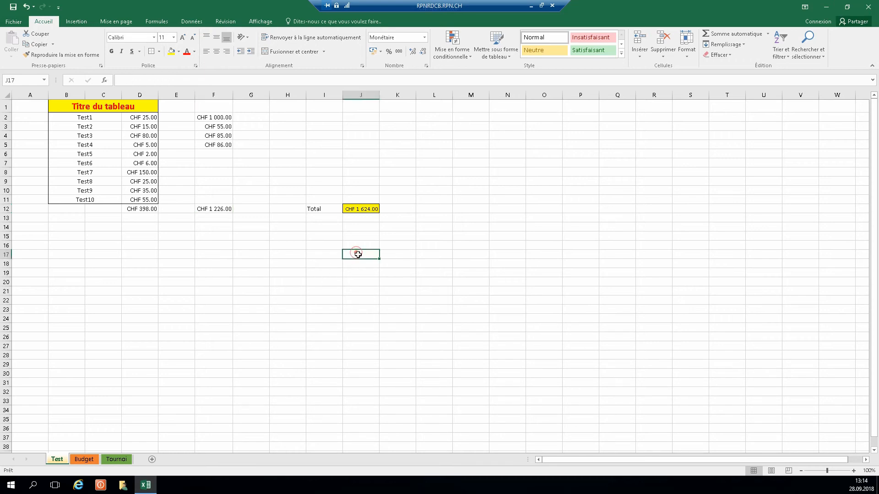
pyautogui.click(326, 257)
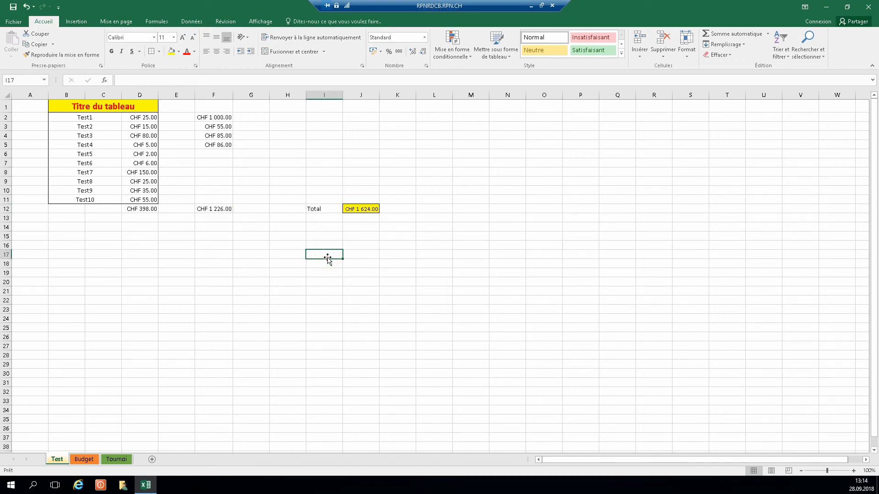
pyautogui.write('Augme')
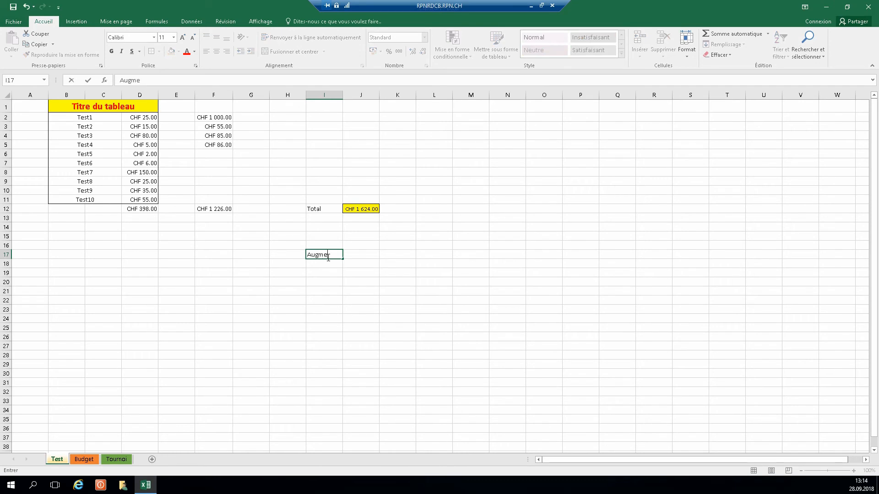
pyautogui.write('ntation du compte')
pyautogui.press('Tab')
pyautogui.click(433, 254)
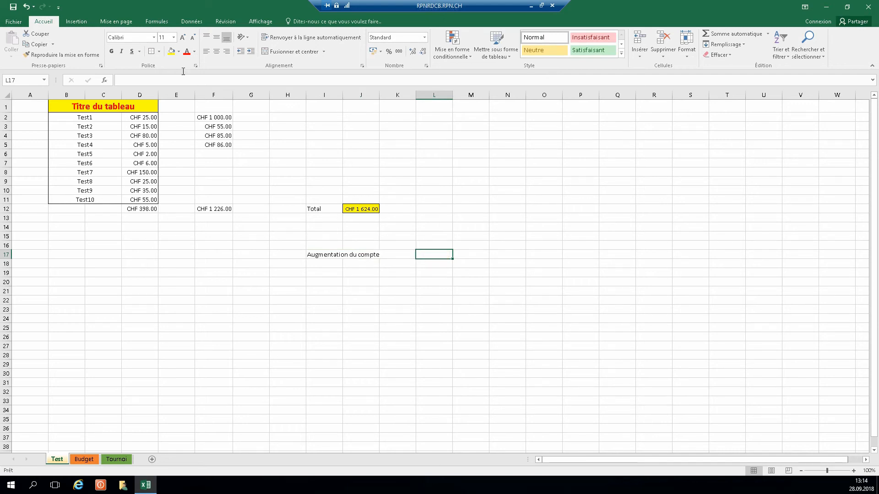
# - Enter the formula =F12-D12 in L17 to subtract the D column total from the F column total
pyautogui.click(168, 80)
pyautogui.write('=')
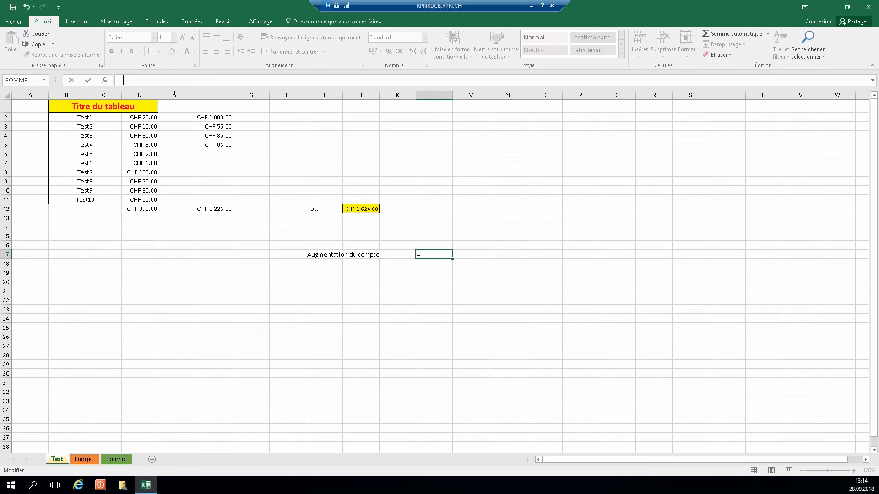
pyautogui.click(226, 208)
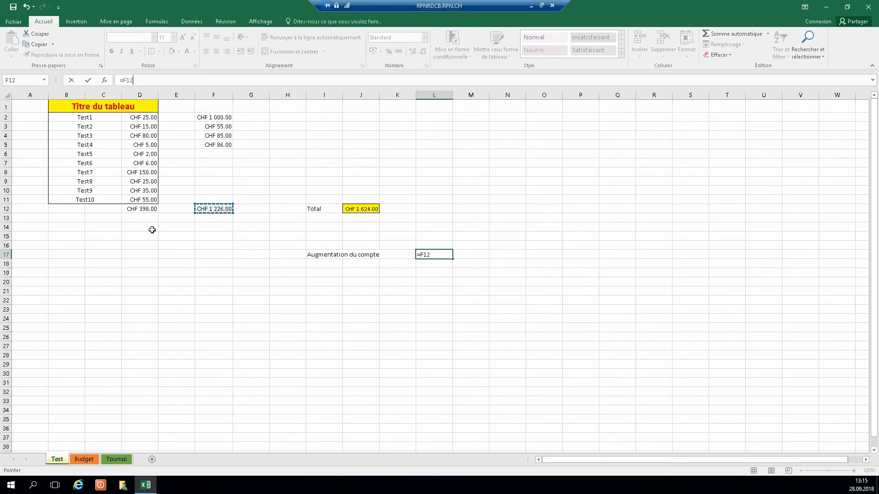
pyautogui.write('-')
pyautogui.click(152, 208)
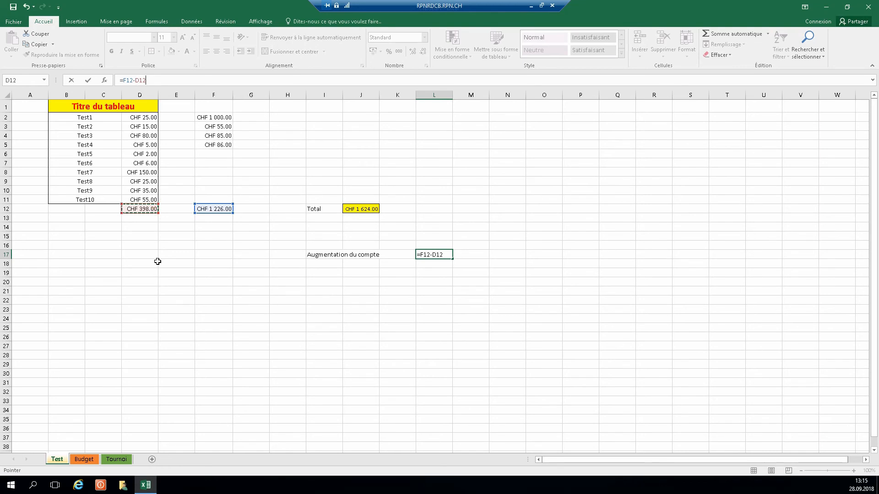
pyautogui.press('Return')
pyautogui.click(493, 269)
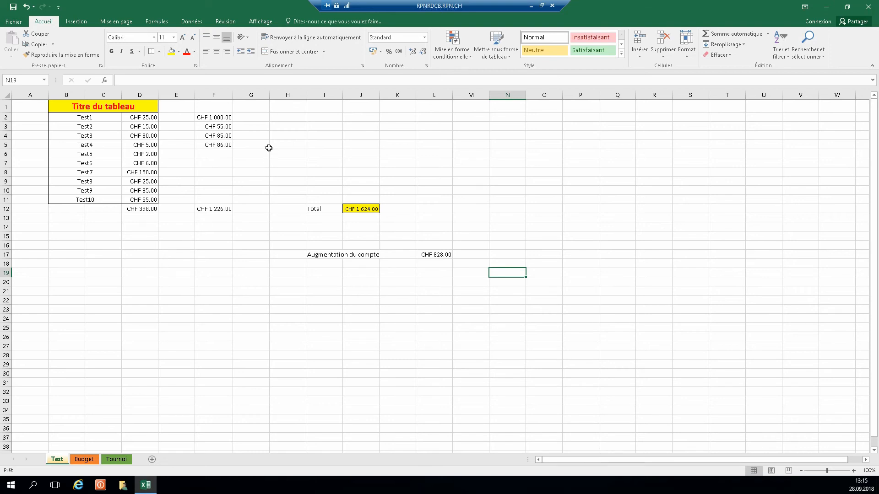
# - Set the amount in F2 to 1
pyautogui.click(228, 117)
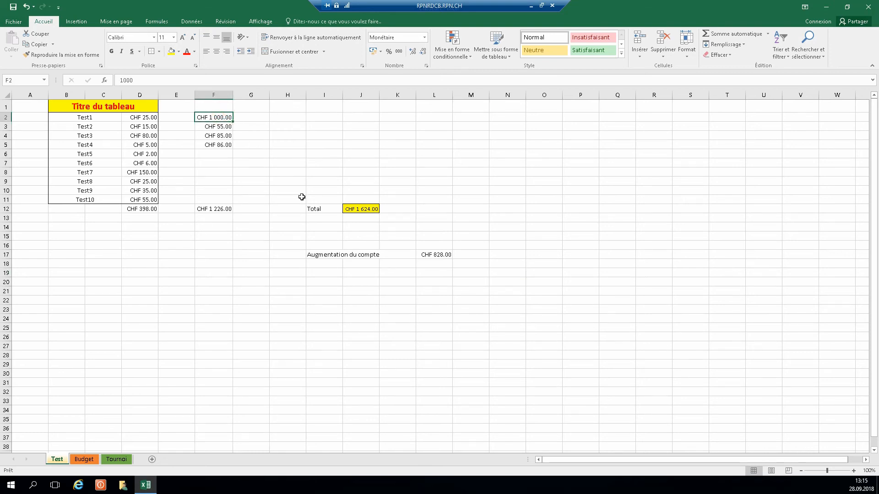
pyautogui.write('1')
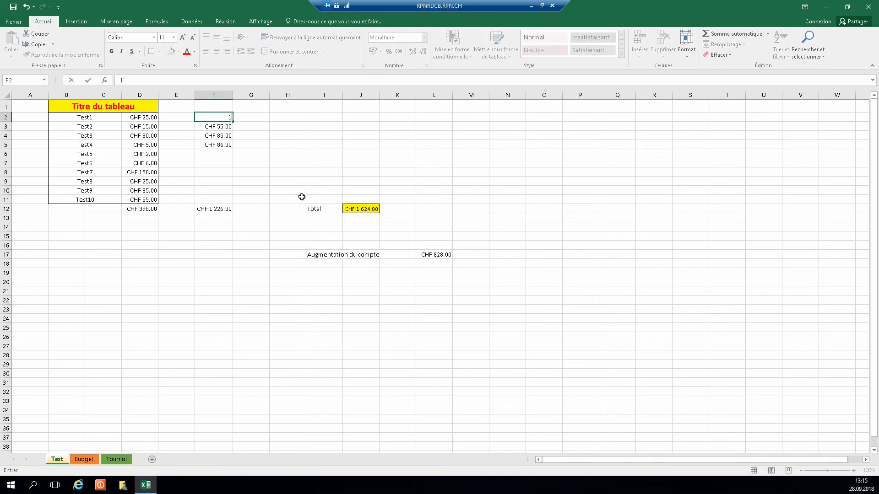
pyautogui.press('Return')
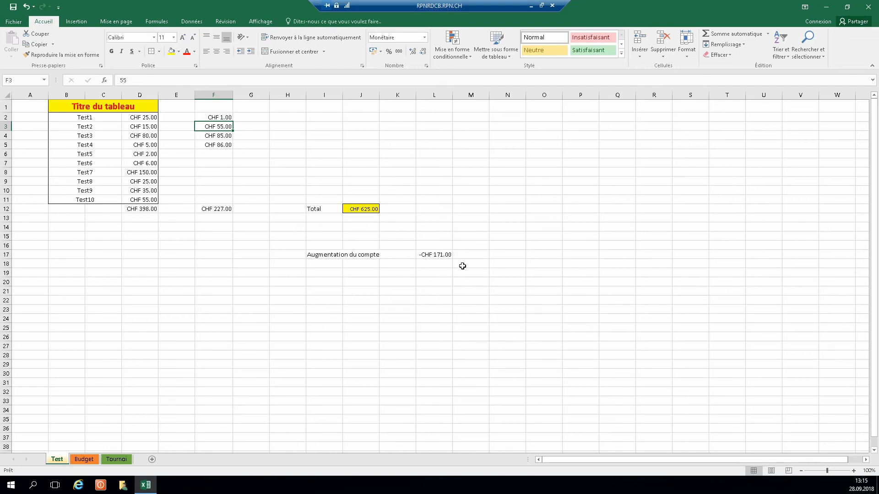
# - Examine the formulas behind the account increase in L17, the column total in F12 and the grand total in J12
pyautogui.click(446, 254)
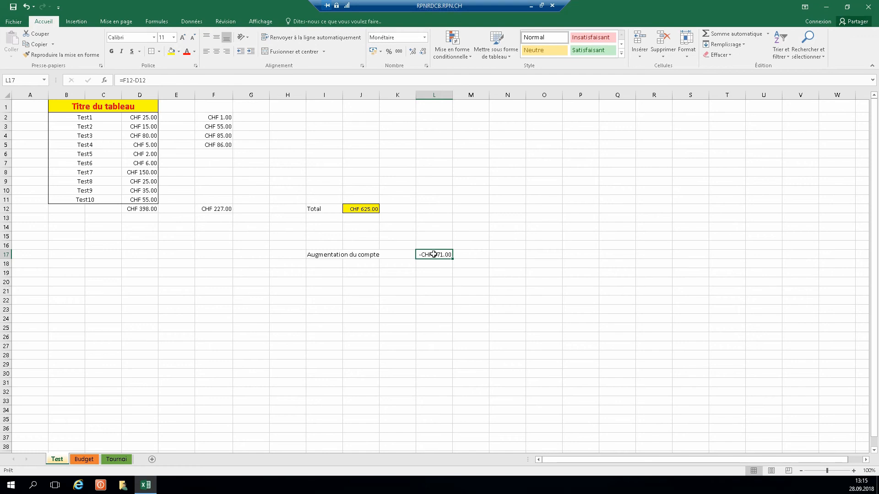
pyautogui.click(438, 216)
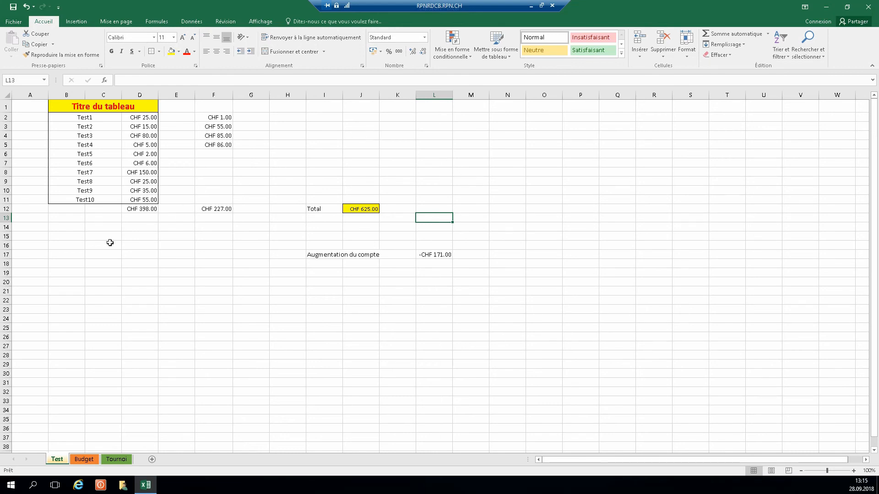
pyautogui.click(65, 235)
pyautogui.click(130, 259)
pyautogui.click(211, 293)
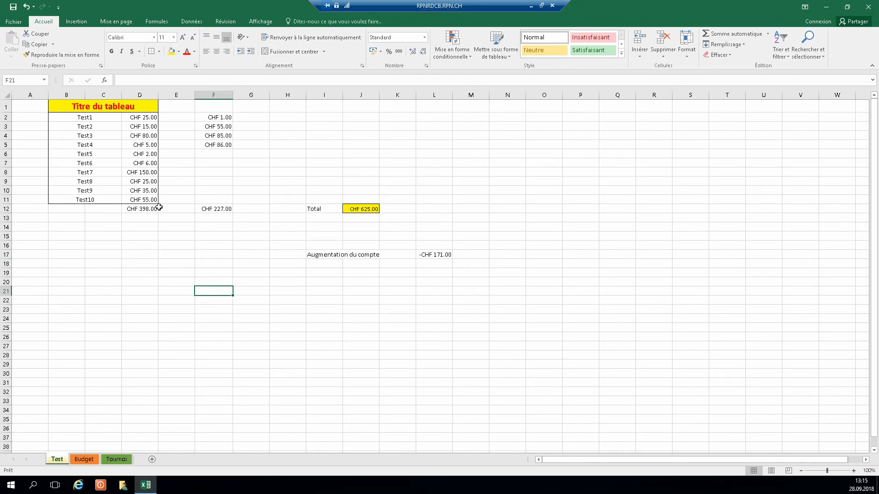
pyautogui.click(222, 210)
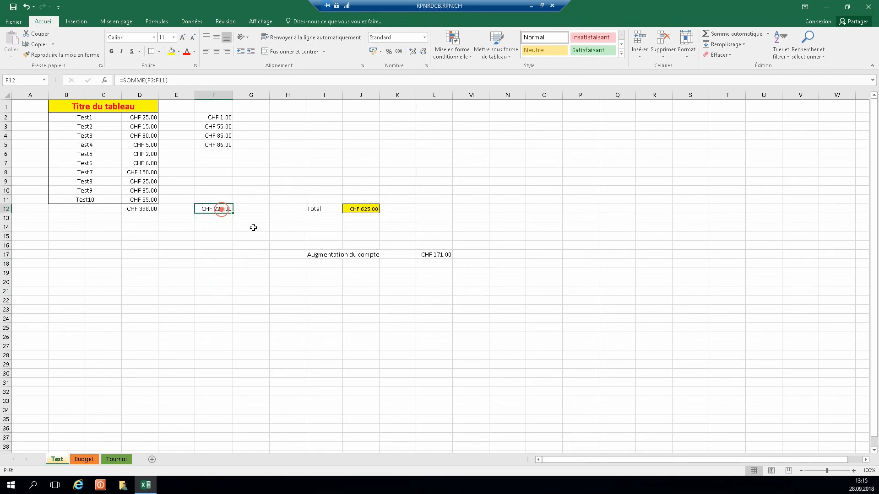
pyautogui.click(361, 208)
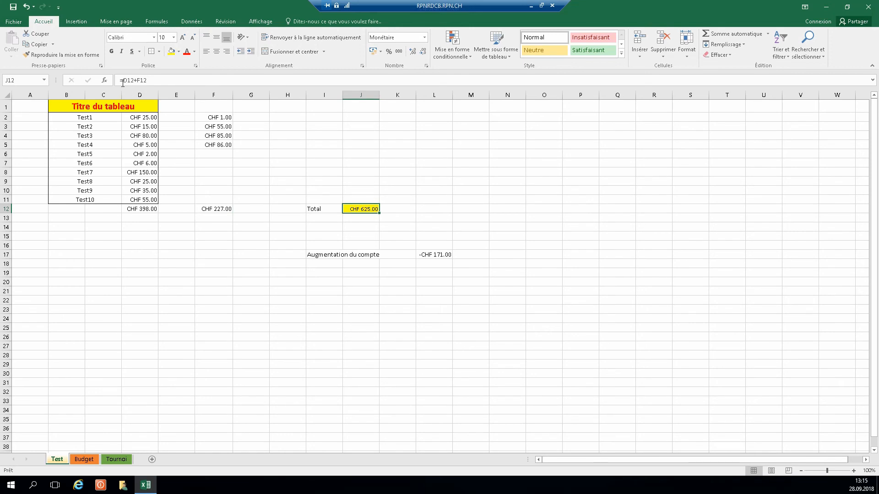